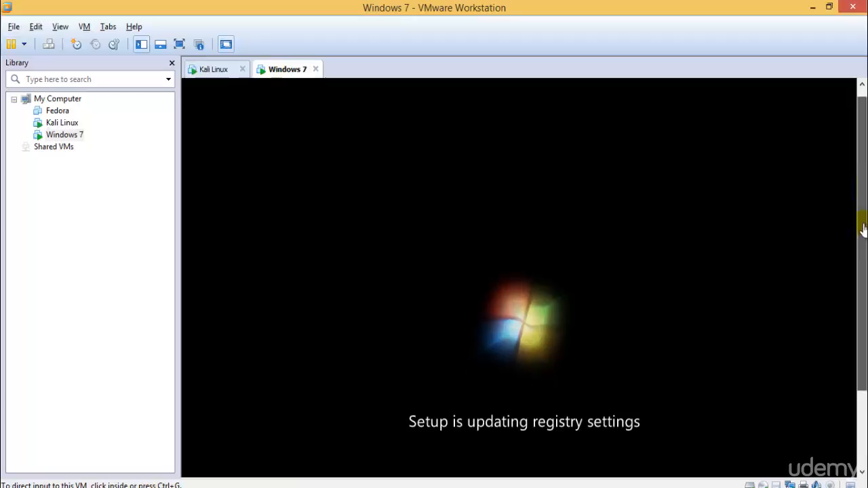
# Boot the Kali Linux virtual machine with the regular Linux 3.18.0-kali1-686-pae entry, not the recovery mode
pyautogui.click(212, 70)
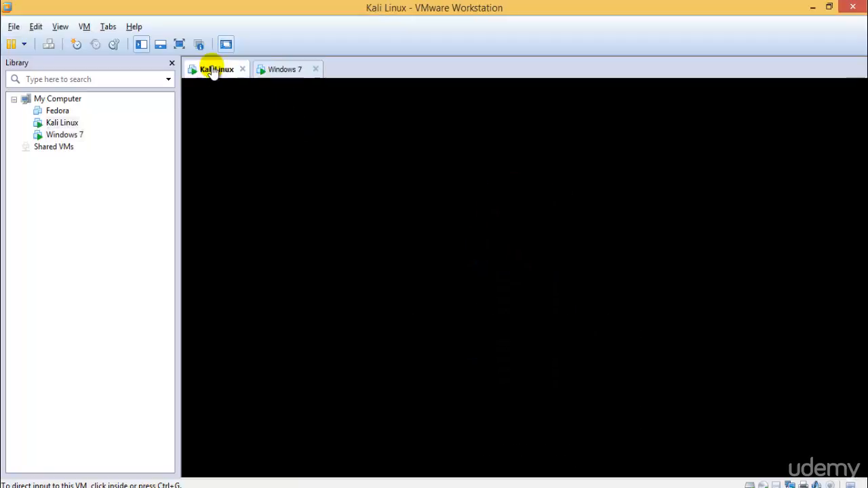
pyautogui.click(532, 183)
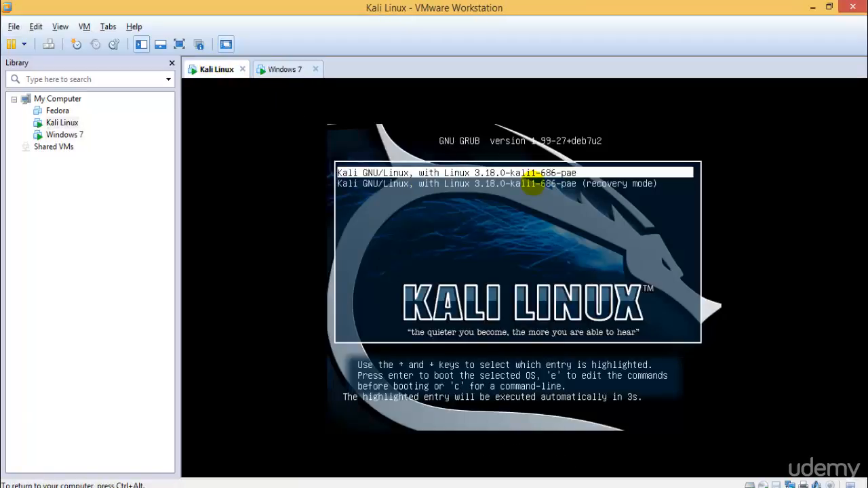
pyautogui.press('Down')
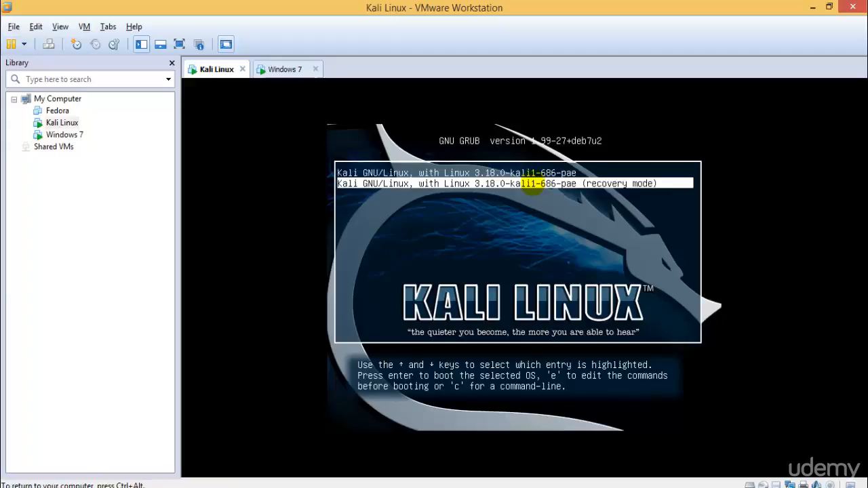
pyautogui.press('Up')
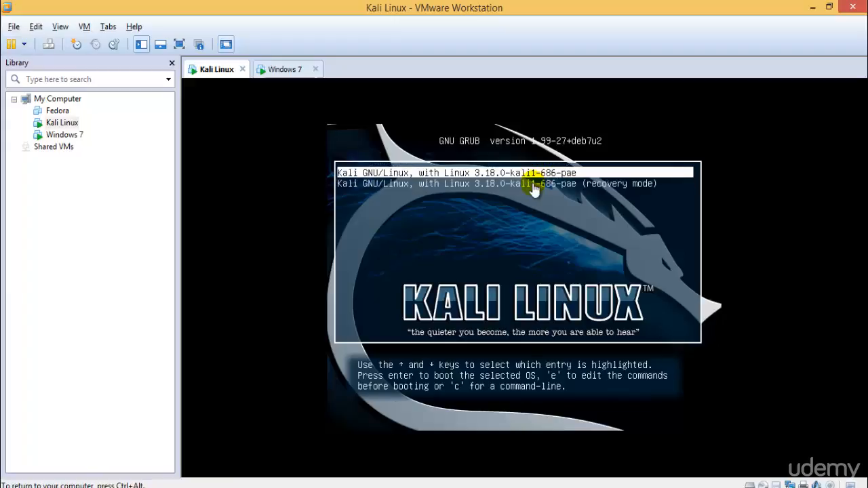
pyautogui.press('Down')
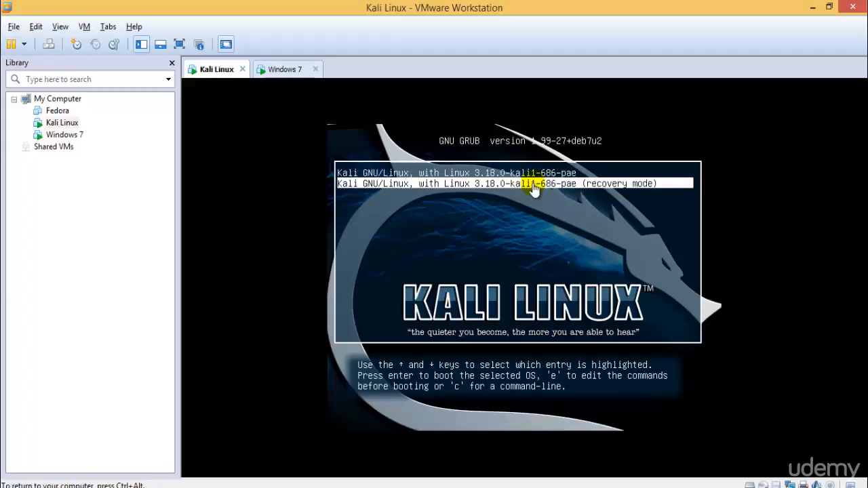
pyautogui.press('Up')
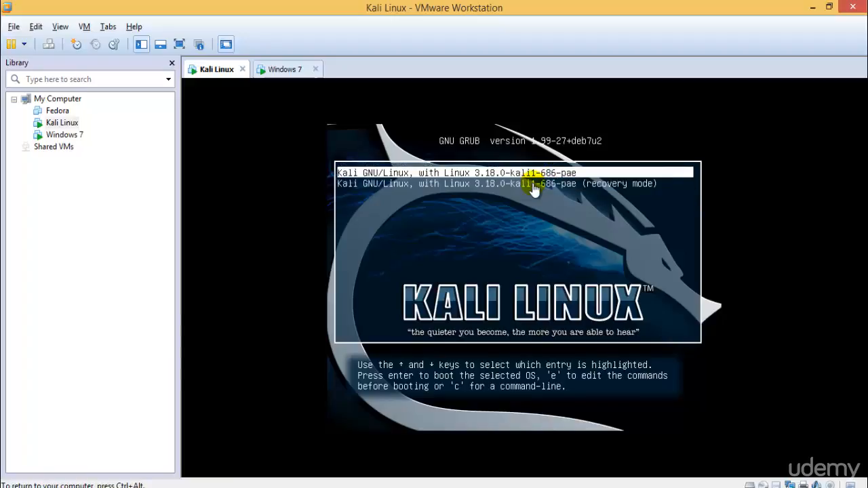
pyautogui.press('Return')
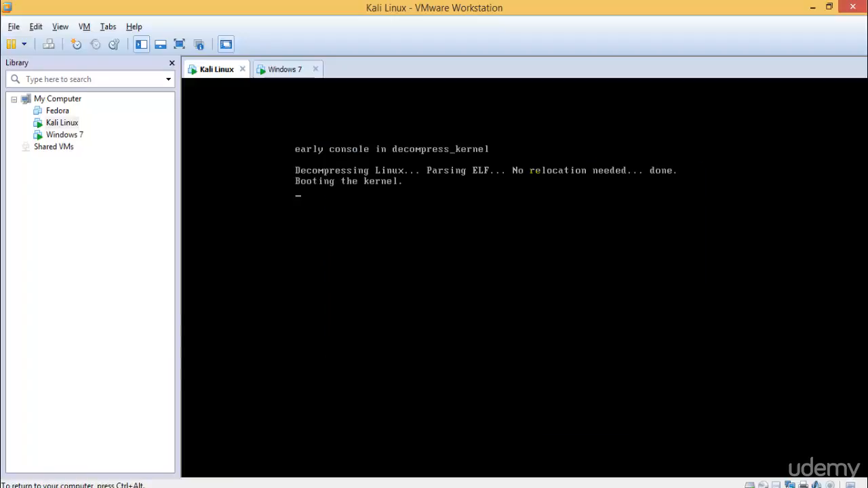
# Show the Kali Linux virtual machine in full screen and log in as root with the account password
pyautogui.click(179, 44)
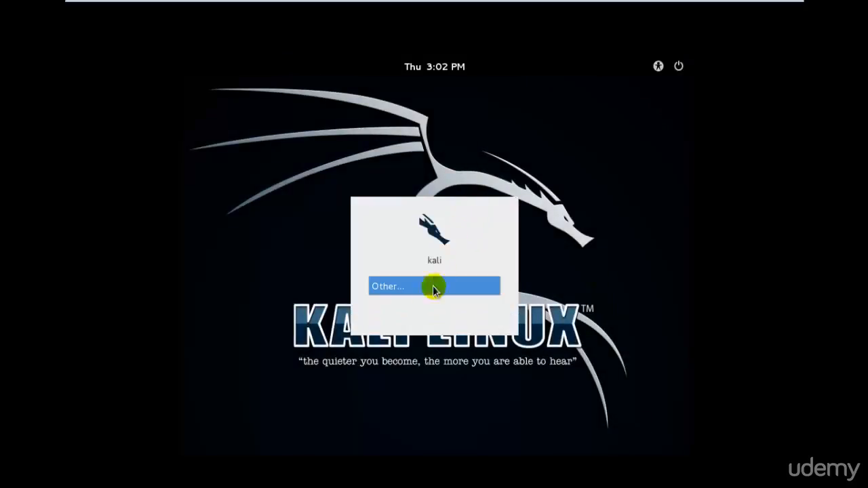
pyautogui.click(427, 289)
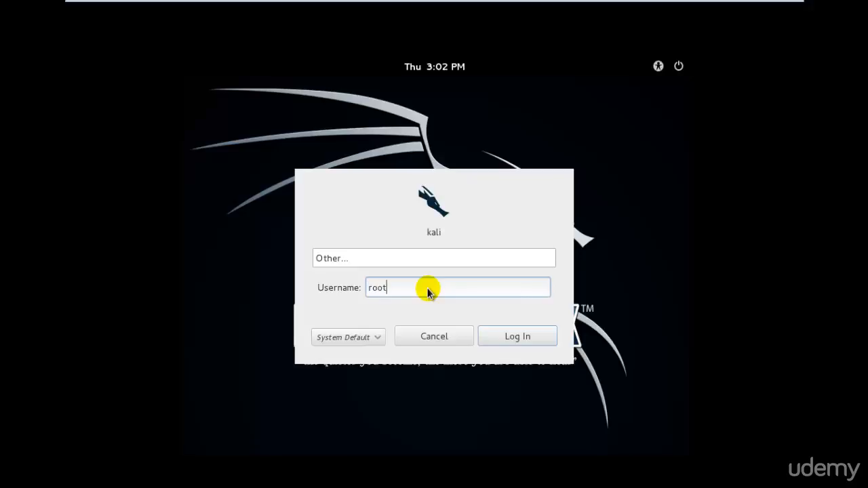
pyautogui.press('Return')
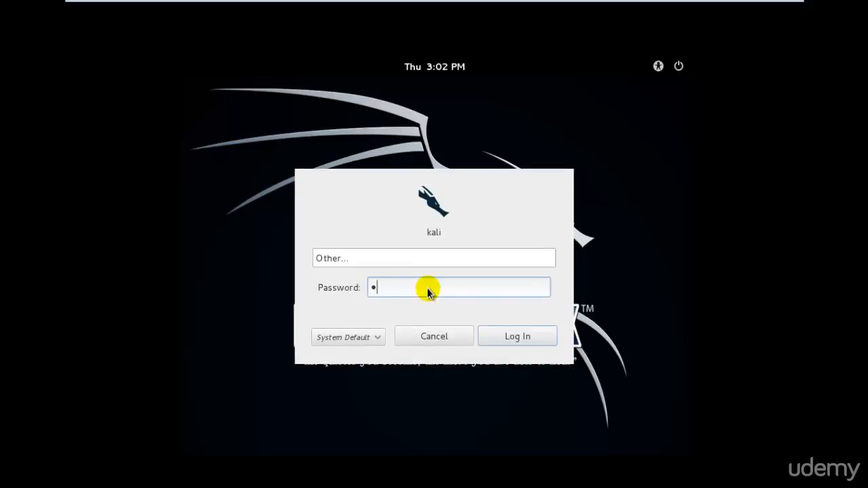
pyautogui.press('Return')
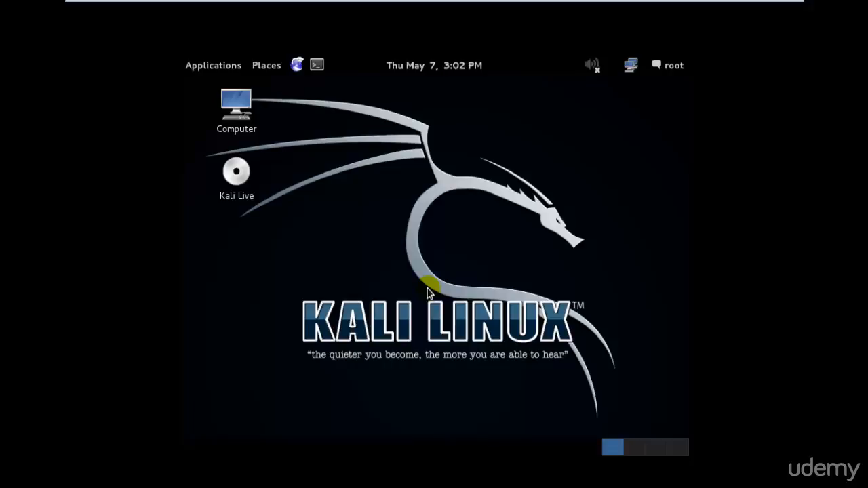
# Open the System Settings of Kali Linux
pyautogui.click(675, 65)
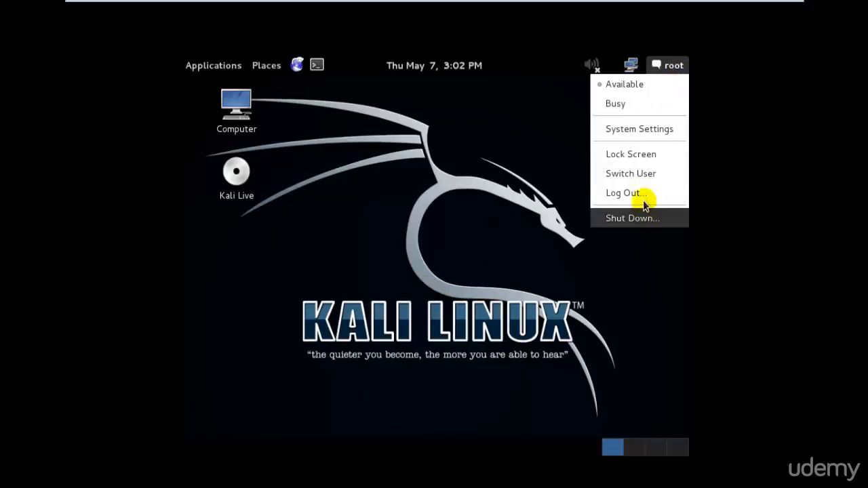
pyautogui.click(652, 128)
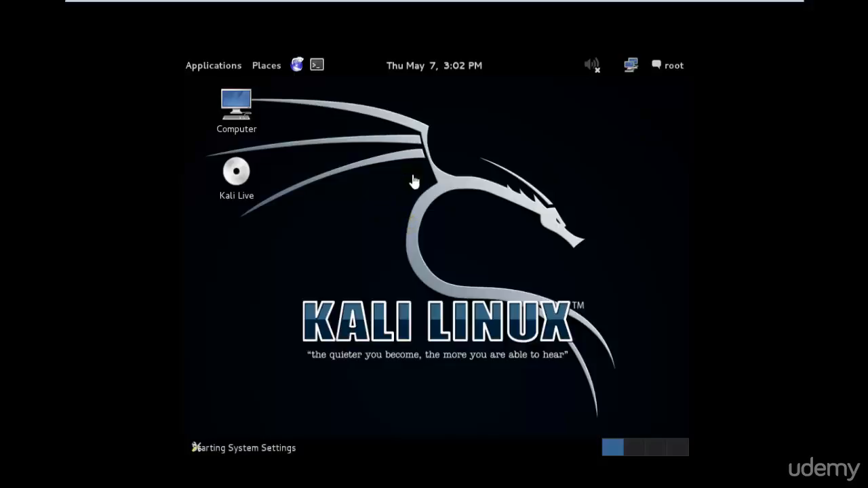
# Check the installation progress in the Windows 7 virtual machine and return to Kali Linux in full screen
pyautogui.click(774, 11)
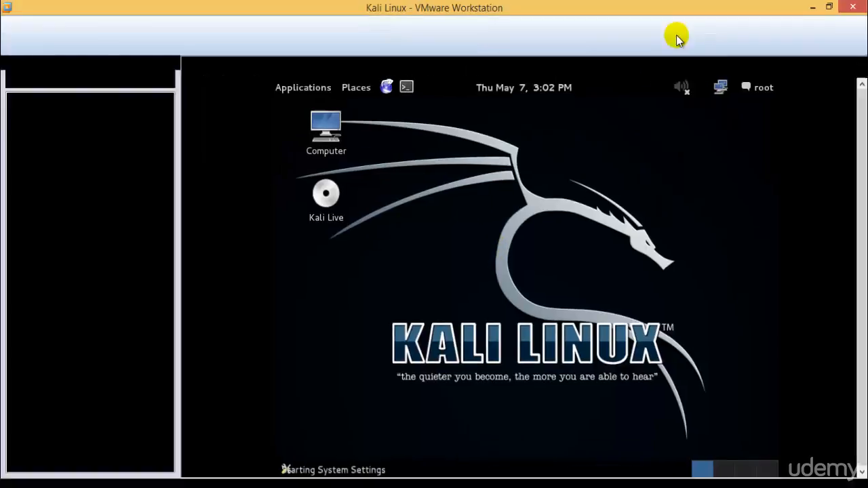
pyautogui.click(267, 67)
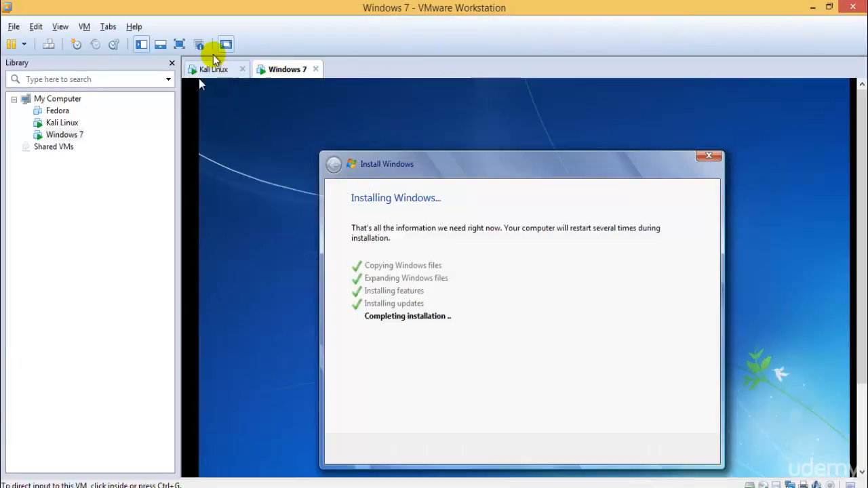
pyautogui.click(205, 68)
pyautogui.click(179, 44)
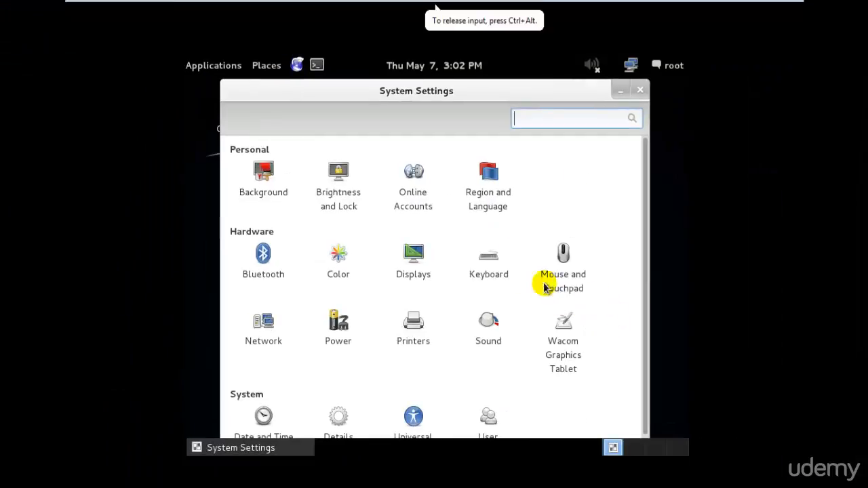
# Set Kali's display resolution to 1360 x 768 (16:9), keep the configuration and close the Displays settings
pyautogui.moveTo(646, 269); pyautogui.dragTo(659, 255)
pyautogui.click(413, 256)
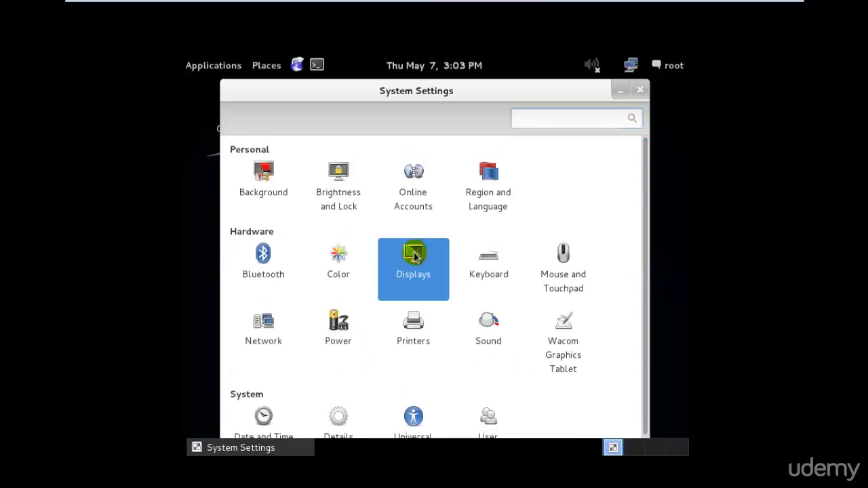
pyautogui.click(413, 324)
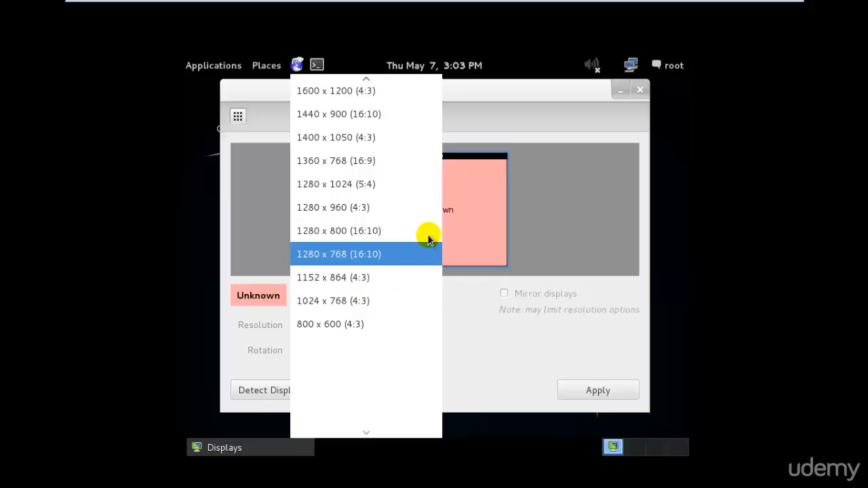
pyautogui.click(426, 166)
pyautogui.click(587, 396)
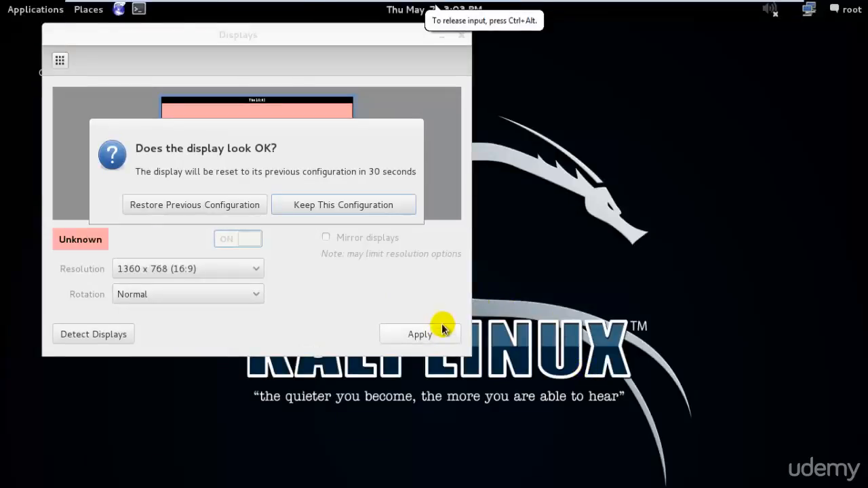
pyautogui.click(311, 206)
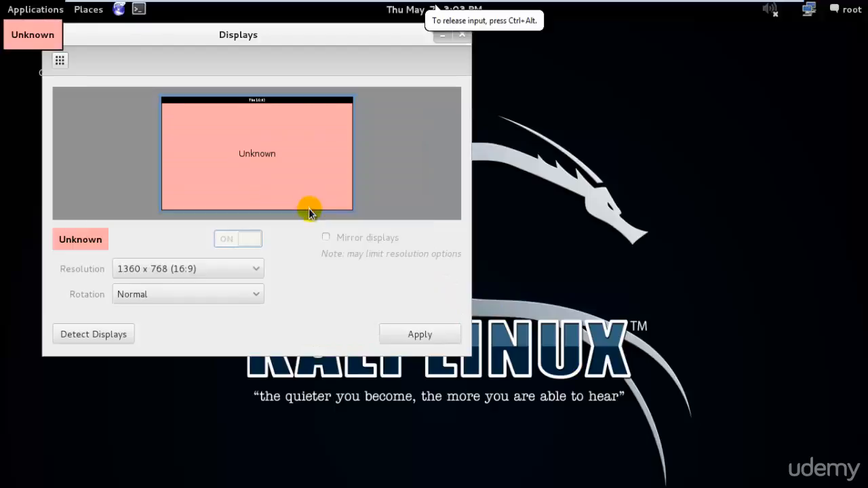
pyautogui.click(462, 35)
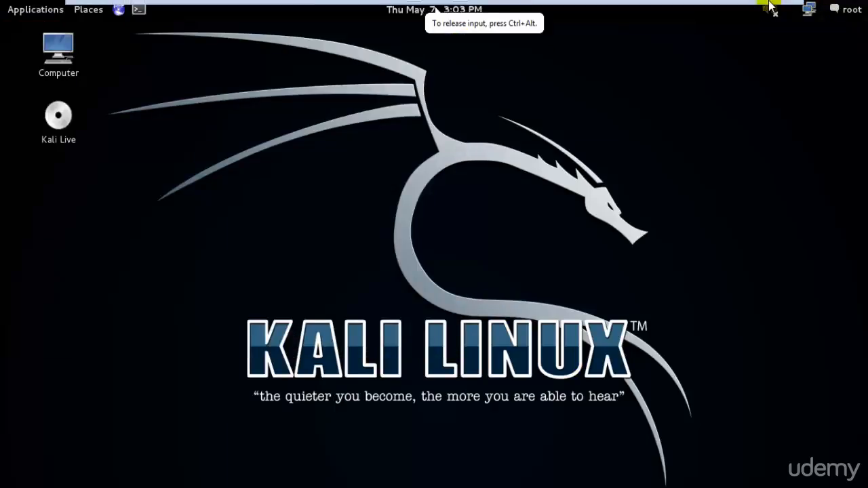
# Leave full screen, start the VMware Tools installation for the Kali Linux virtual machine and dismiss the instruction bar
pyautogui.click(772, 11)
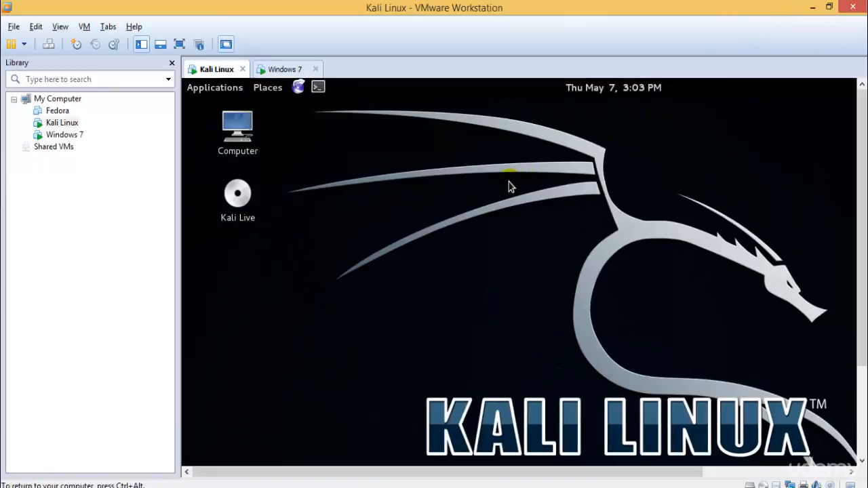
pyautogui.rightClick(56, 125)
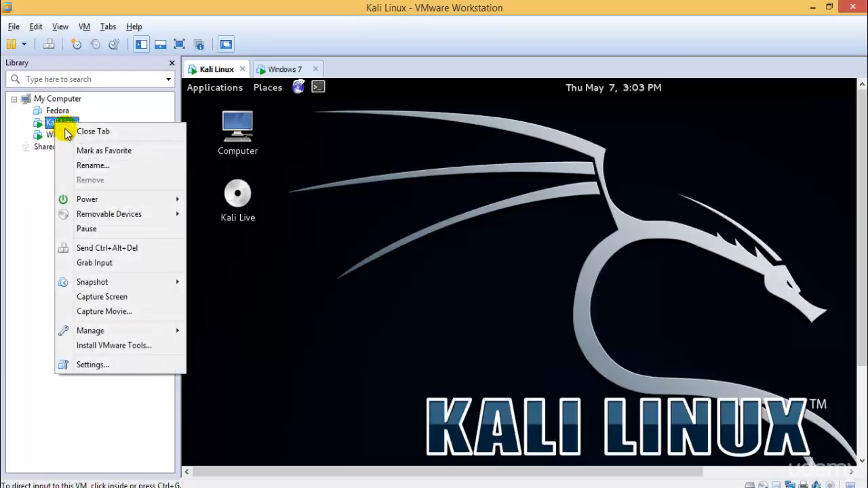
pyautogui.click(116, 347)
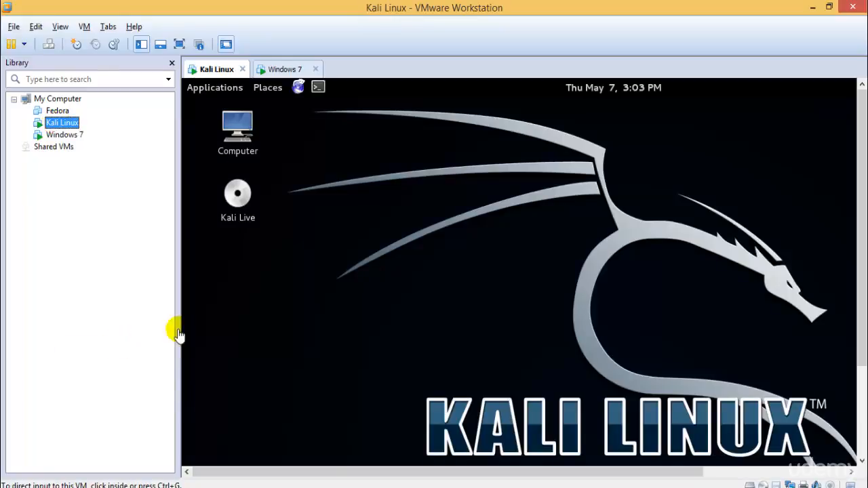
pyautogui.click(781, 238)
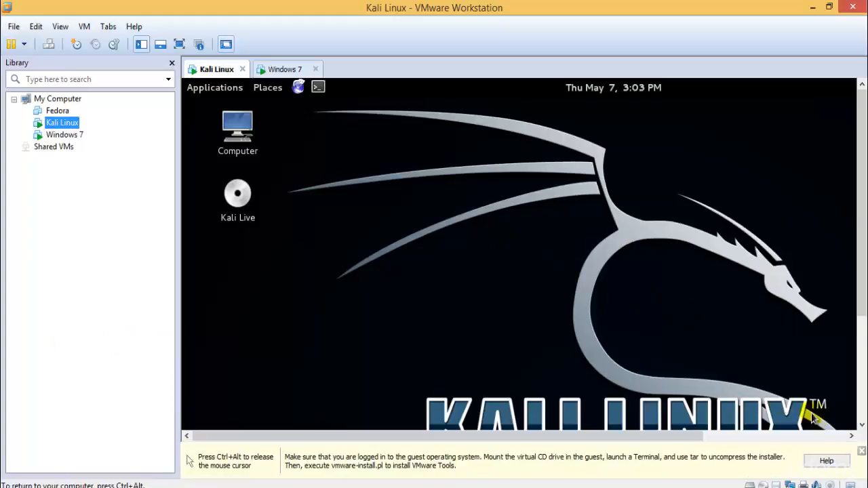
pyautogui.hotkey('ctrl', 'alt')
pyautogui.click(860, 453)
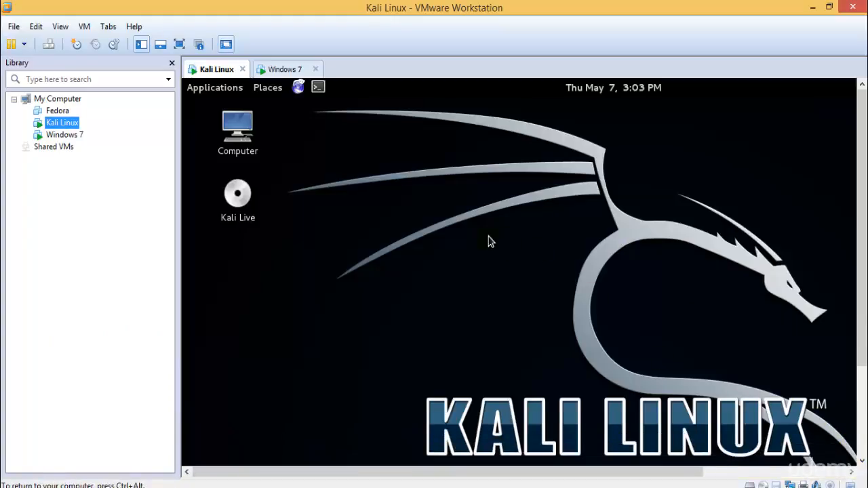
# Look in on the Windows 7 virtual machine and view the Kali Linux desktop briefly in full screen
pyautogui.click(281, 68)
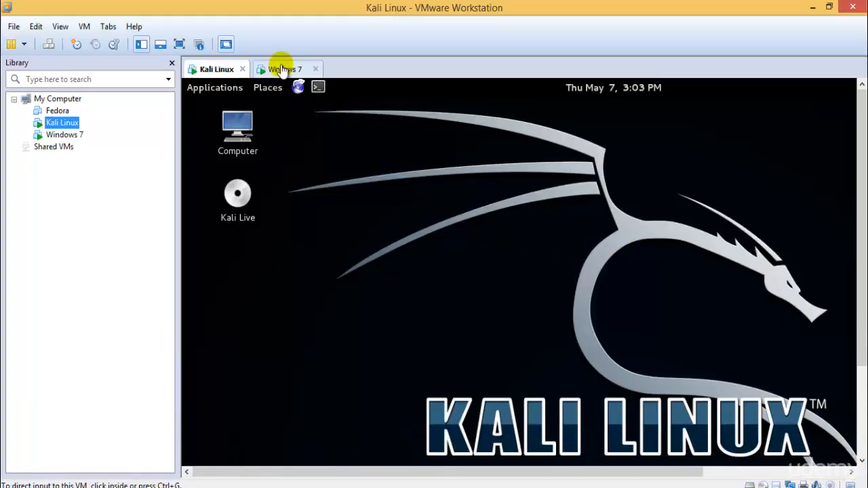
pyautogui.click(219, 70)
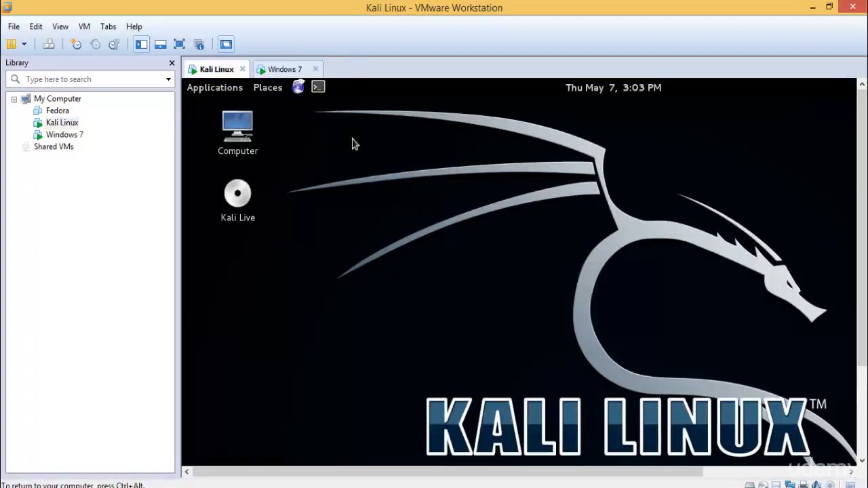
pyautogui.click(178, 42)
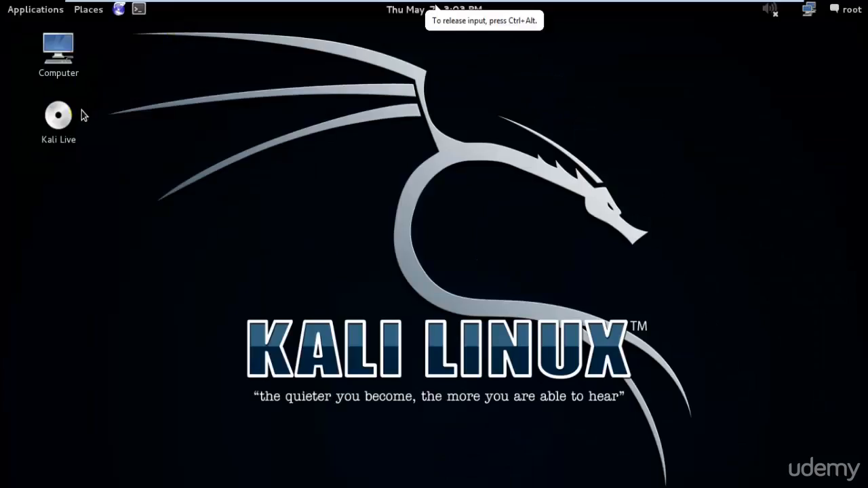
pyautogui.moveTo(709, 6)
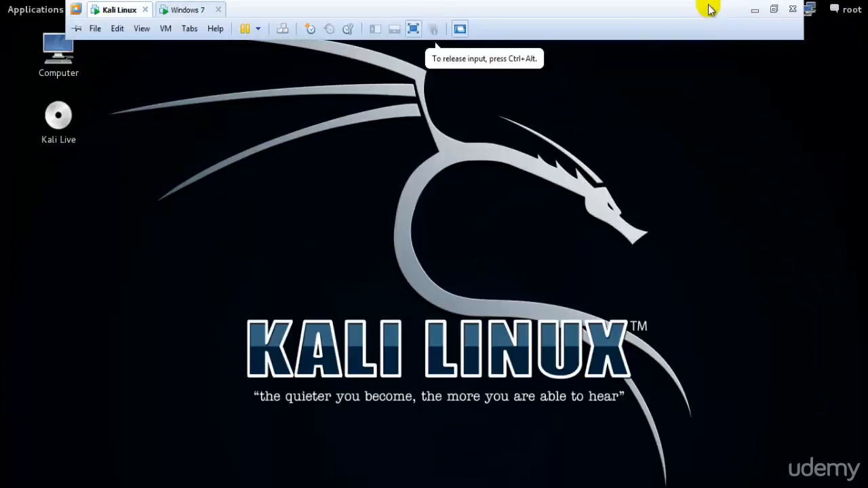
pyautogui.click(775, 8)
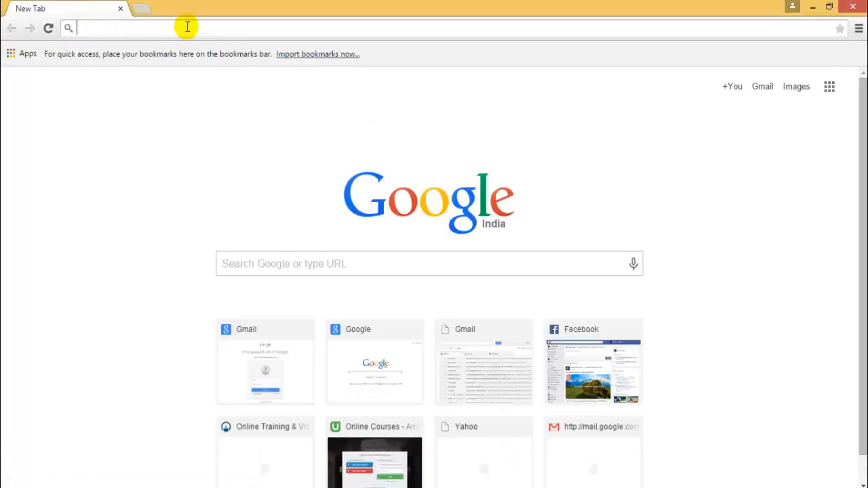
# Search Google for "install vmware tools on kali linux" and open the docs.kali.org VMware Tools result in a new tab
pyautogui.write('install vm')
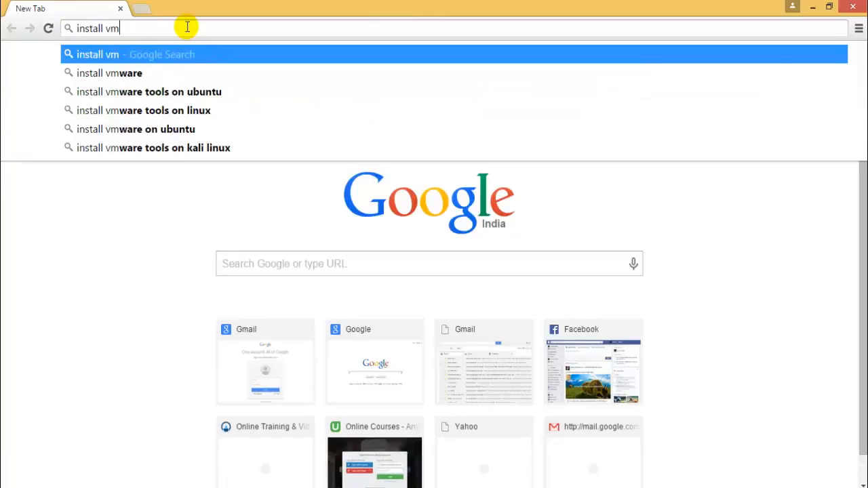
pyautogui.write('ware pla')
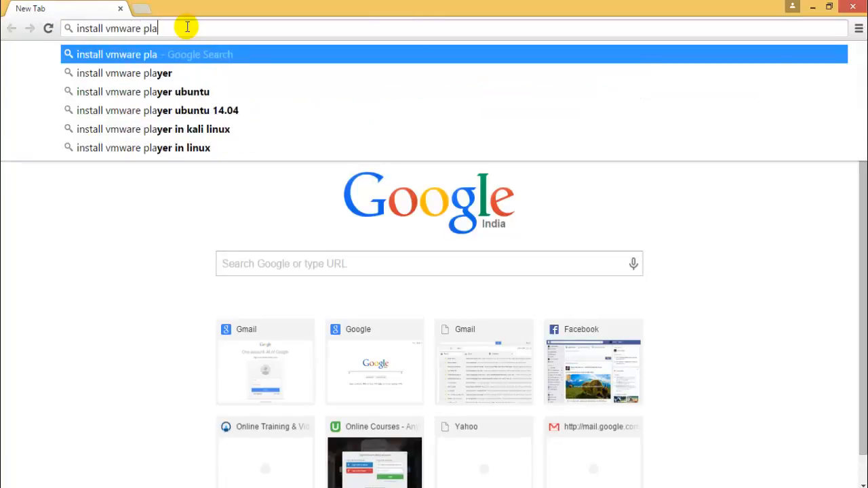
pyautogui.write('yer o')
pyautogui.press('BackSpace')
pyautogui.press('BackSpace')
pyautogui.press('BackSpace')
pyautogui.press('BackSpace')
pyautogui.press('BackSpace')
pyautogui.press('BackSpace')
pyautogui.press('BackSpace')
pyautogui.press('BackSpace')
pyautogui.press('BackSpace')
pyautogui.press('BackSpace')
pyautogui.press('BackSpace')
pyautogui.press('BackSpace')
pyautogui.press('BackSpace')
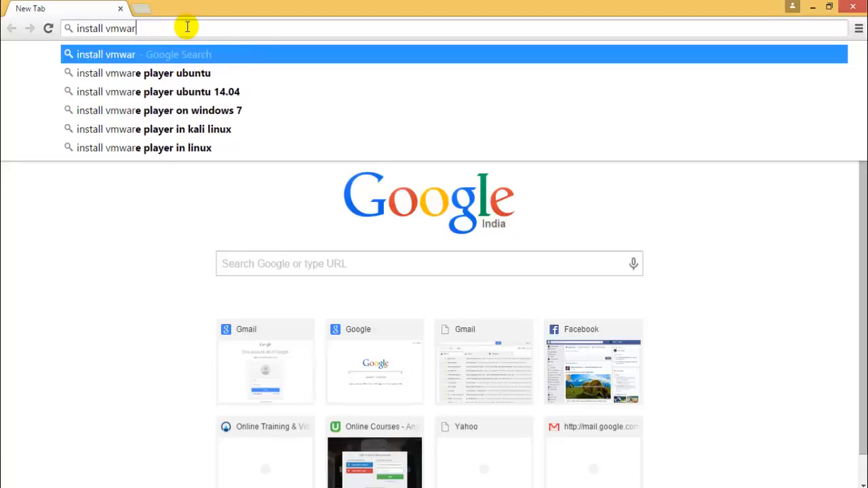
pyautogui.press('BackSpace')
pyautogui.press('BackSpace')
pyautogui.press('BackSpace')
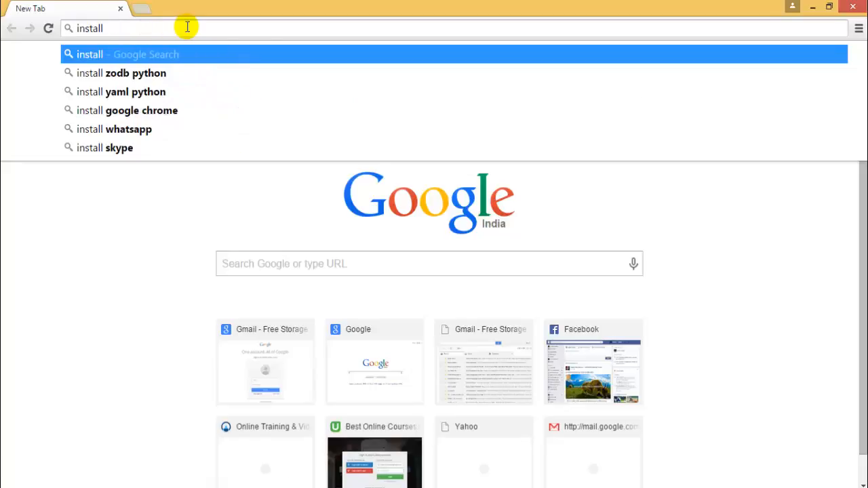
pyautogui.write('vmwa')
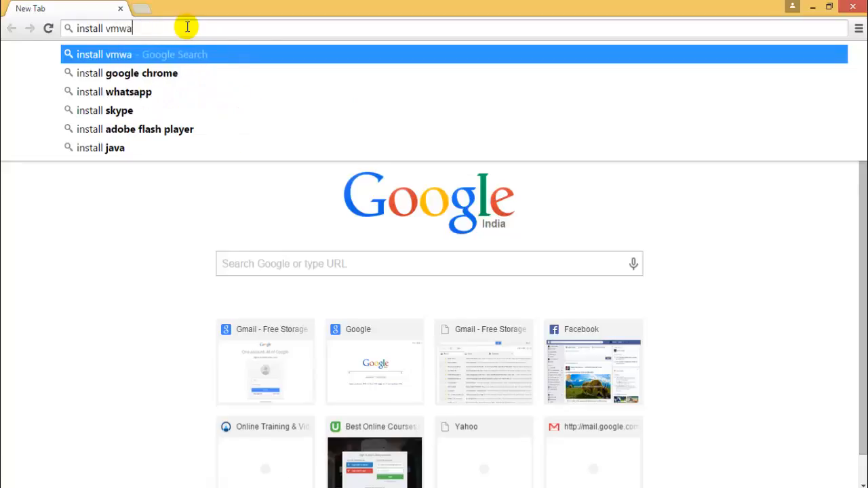
pyautogui.write('re tools on ')
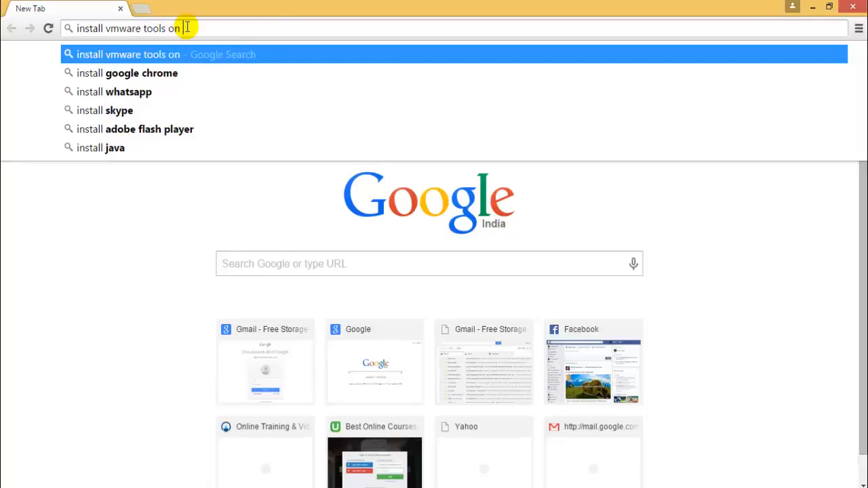
pyautogui.write('kali linux')
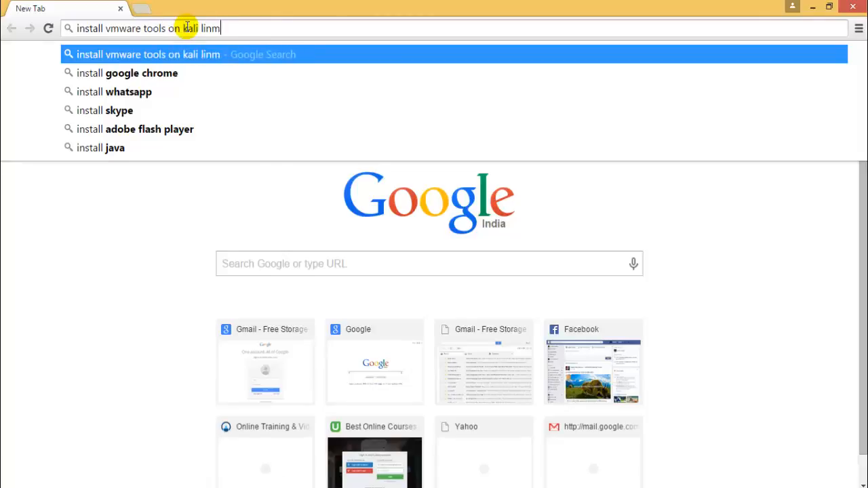
pyautogui.press('Return')
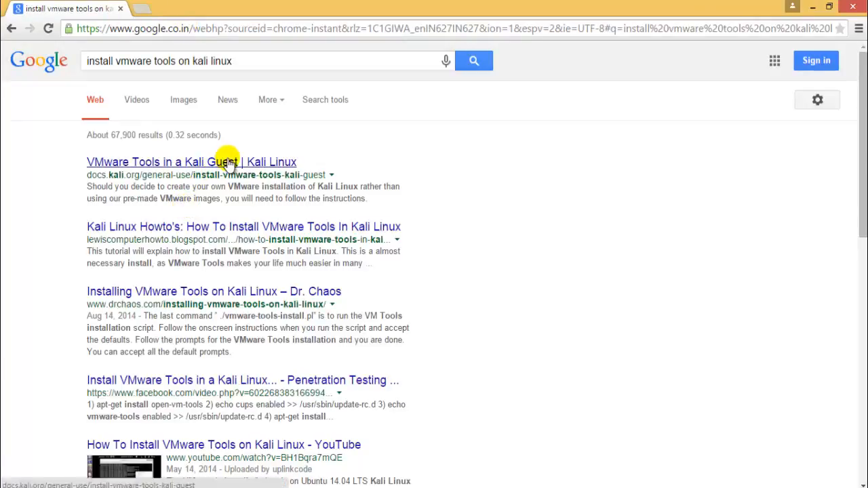
pyautogui.middleClick(225, 163)
pyautogui.click(230, 7)
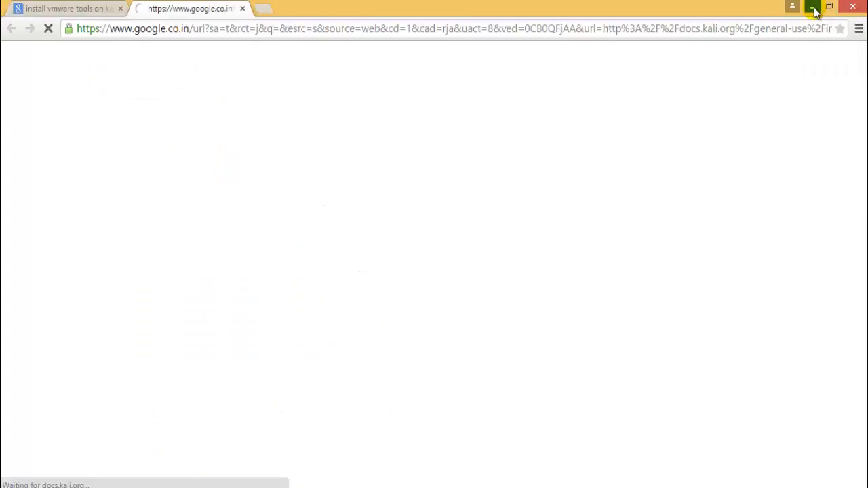
# Switch to VMware Workstation and look in on the Windows 7 and Kali Linux virtual machines
pyautogui.click(812, 7)
pyautogui.click(288, 70)
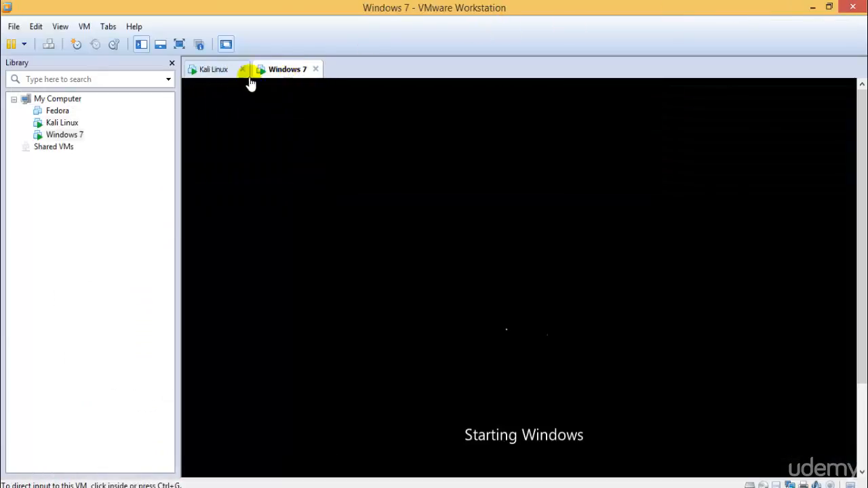
pyautogui.click(225, 69)
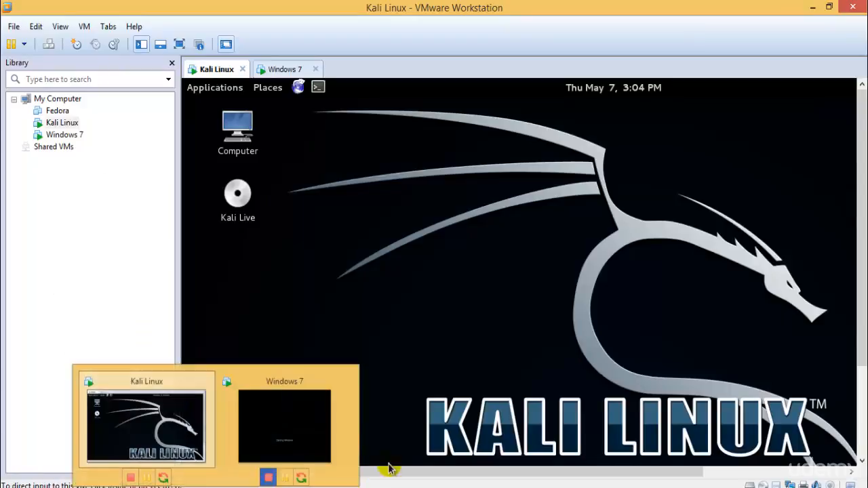
# Switch back to Chrome and sign in to the network login page with the username demo and the account password
pyautogui.click(106, 486)
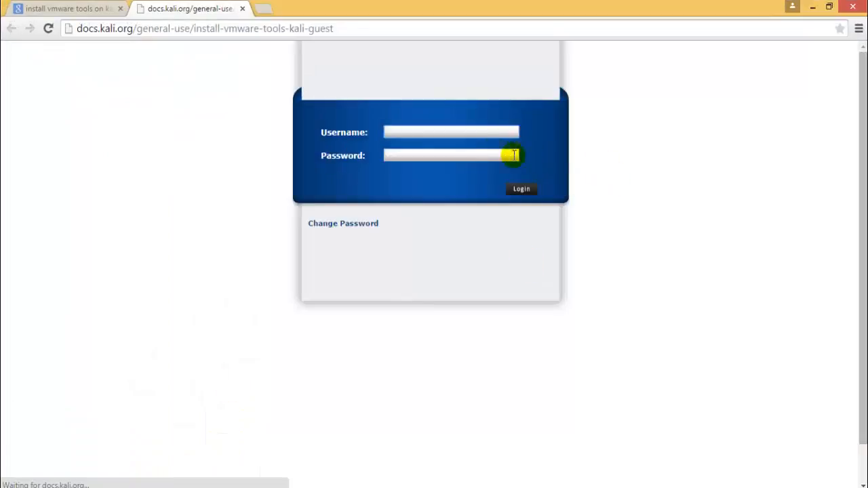
pyautogui.click(465, 122)
pyautogui.write('demo')
pyautogui.press('Tab')
pyautogui.write('de')
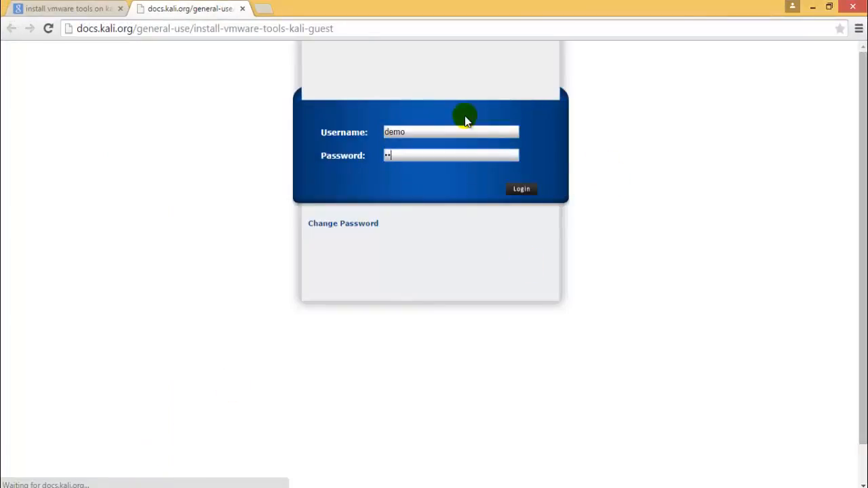
pyautogui.press('Return')
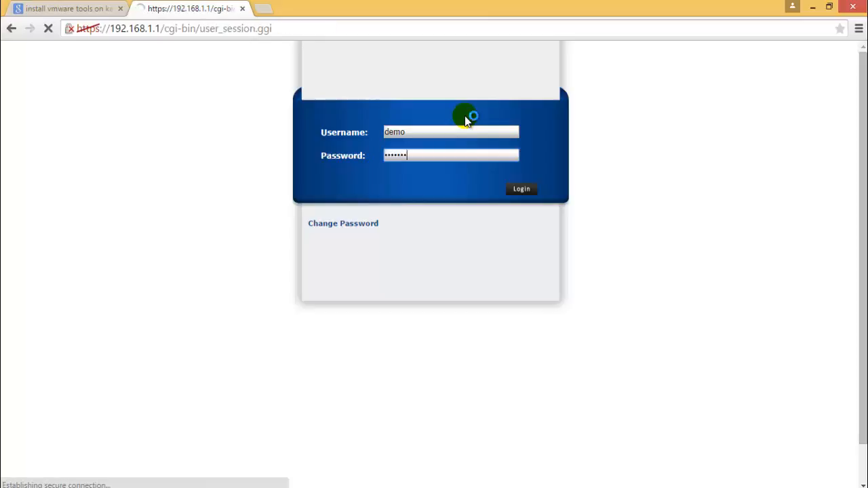
# Proceed past the privacy error to 192.168.1.1 and agree to log out the existing demo session
pyautogui.click(299, 294)
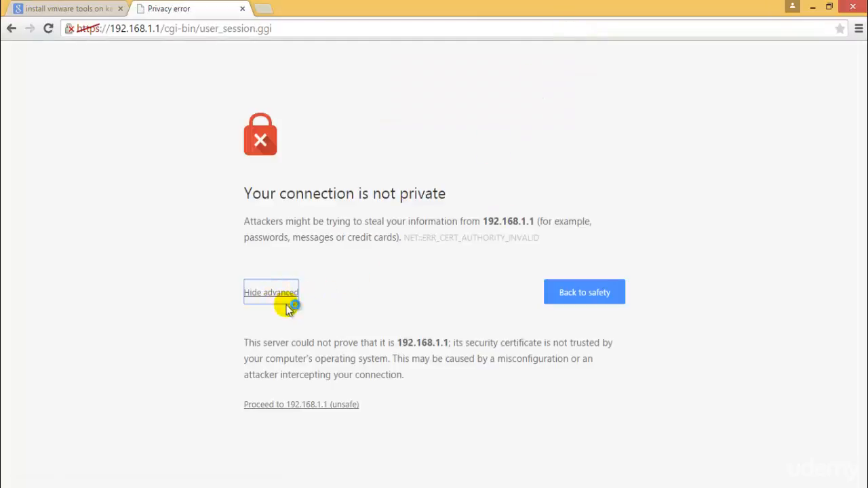
pyautogui.click(311, 405)
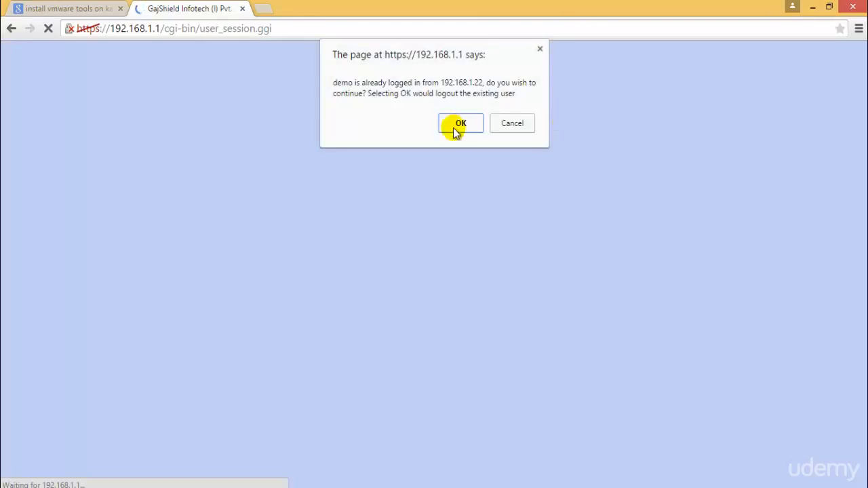
pyautogui.click(454, 124)
pyautogui.click(745, 128)
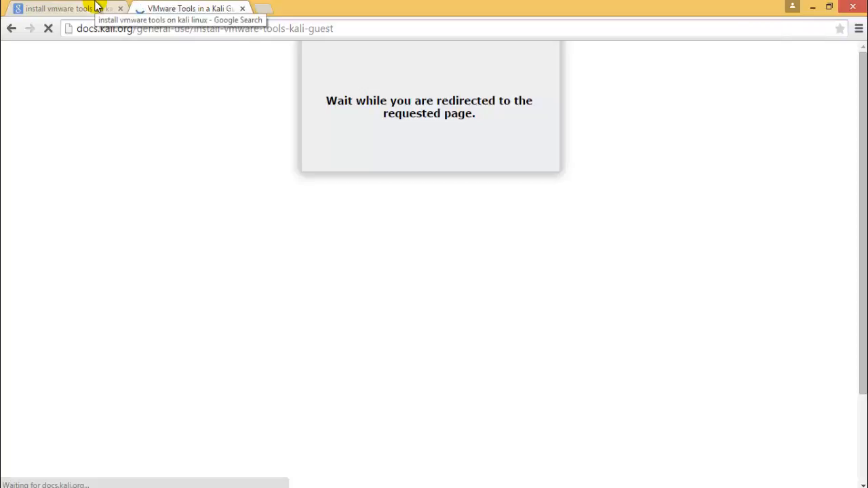
# Switch to VMware Workstation and check the Windows 7 setup progress and the Kali Linux desktop
pyautogui.click(216, 486)
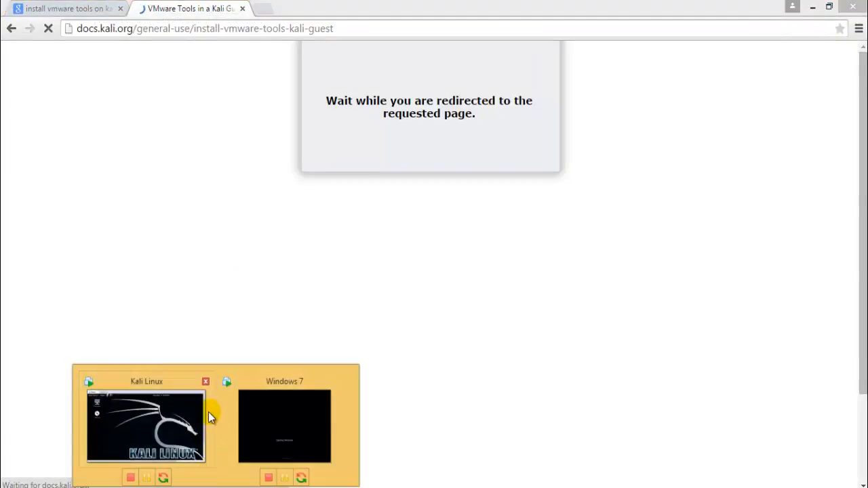
pyautogui.click(291, 407)
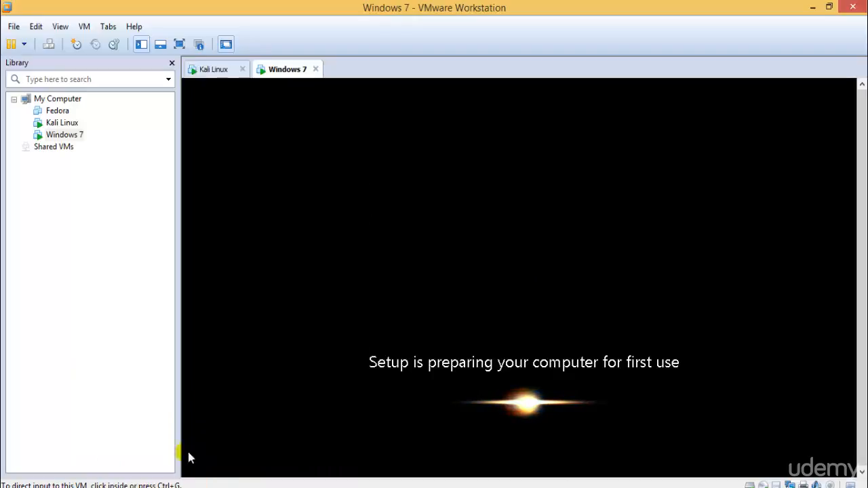
pyautogui.click(189, 487)
pyautogui.click(158, 426)
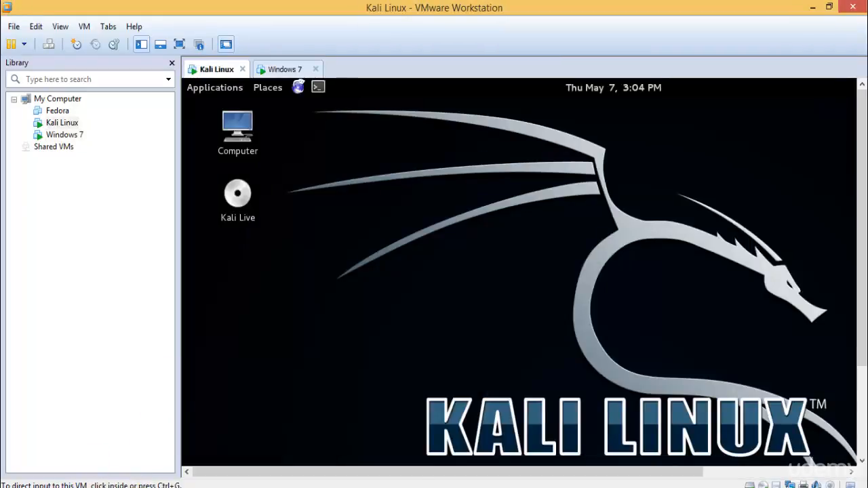
# Return to Chrome and read the Kali documentation's instructions for installing open-vm-tools and VMware Tools
pyautogui.click(86, 487)
pyautogui.scroll(-8, 509, 333)
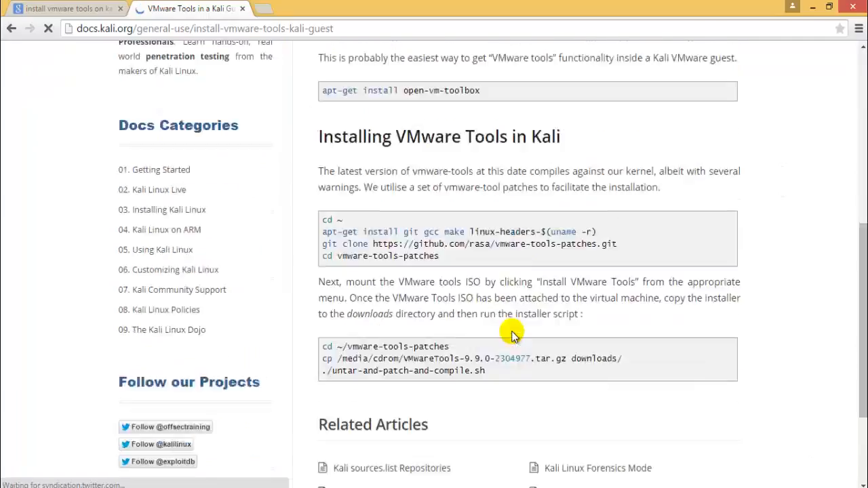
pyautogui.scroll(3, 512, 336)
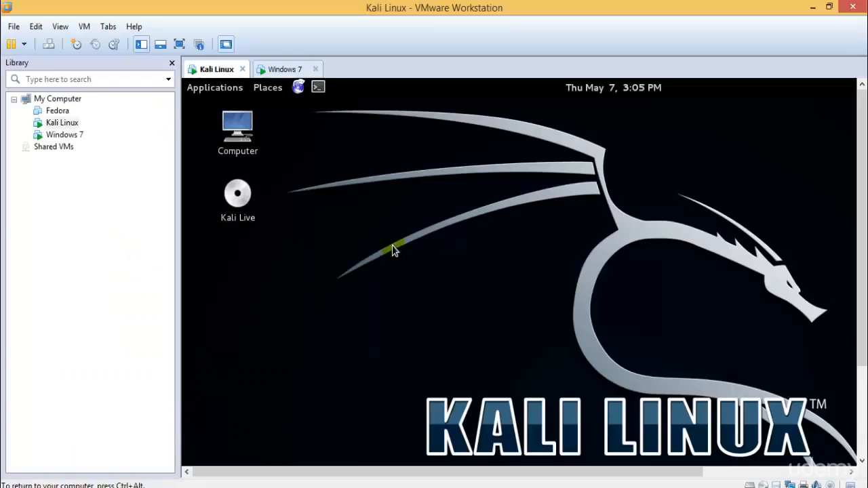
# In the Kali Linux virtual machine, open the VMware Tools disc from the desktop and move its window fully into view
pyautogui.click(249, 195)
pyautogui.rightClick(257, 194)
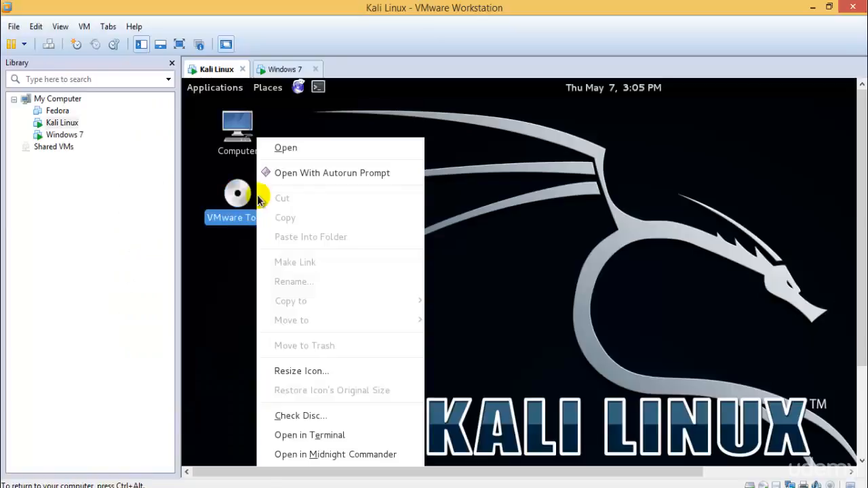
pyautogui.click(330, 152)
pyautogui.moveTo(446, 131); pyautogui.dragTo(447, 132)
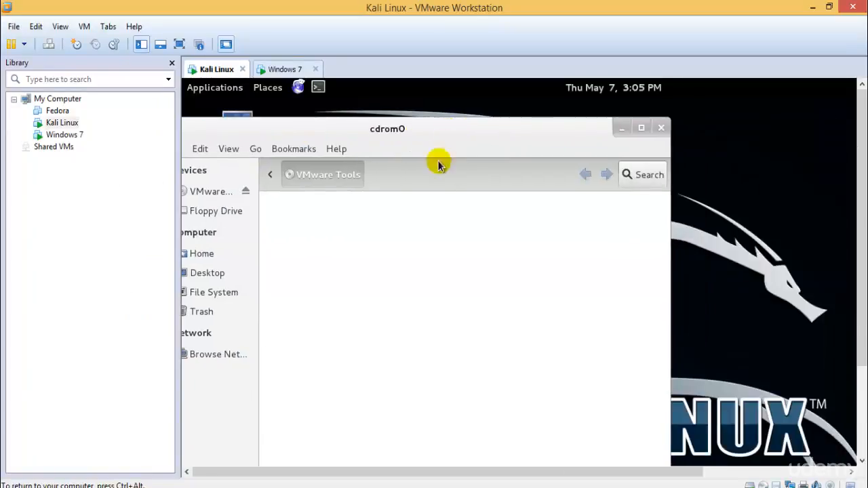
pyautogui.moveTo(339, 132); pyautogui.dragTo(495, 150)
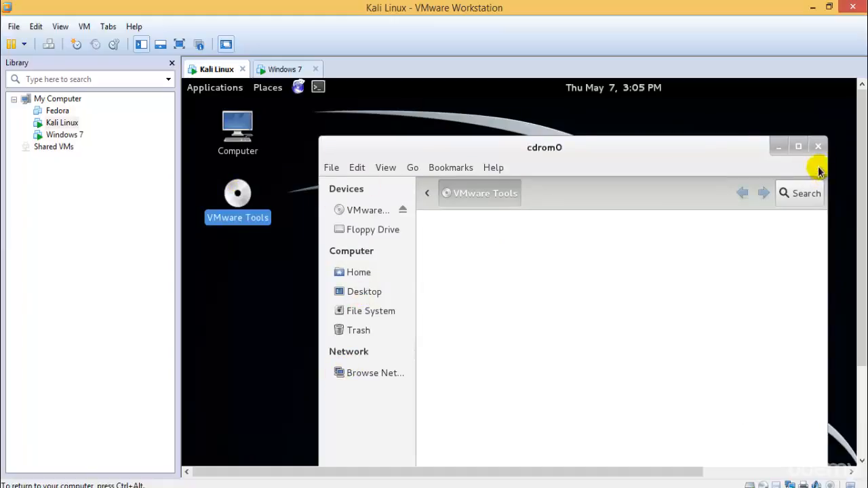
# Look through Home, Desktop, File System, Trash and the VMware Tools disc in the file manager and close its window
pyautogui.click(374, 211)
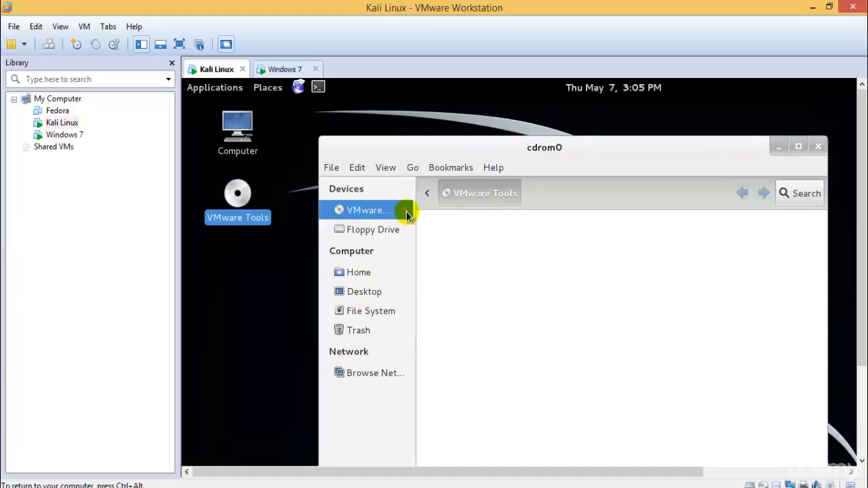
pyautogui.click(380, 272)
pyautogui.click(378, 292)
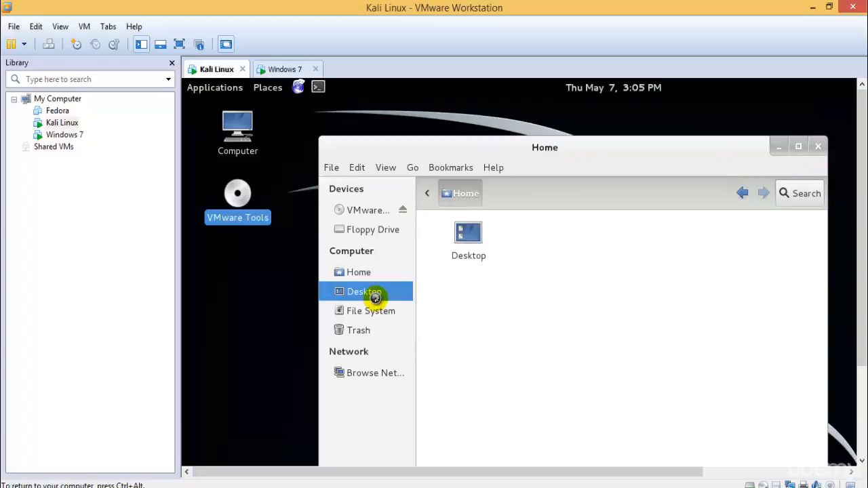
pyautogui.click(381, 312)
pyautogui.click(372, 331)
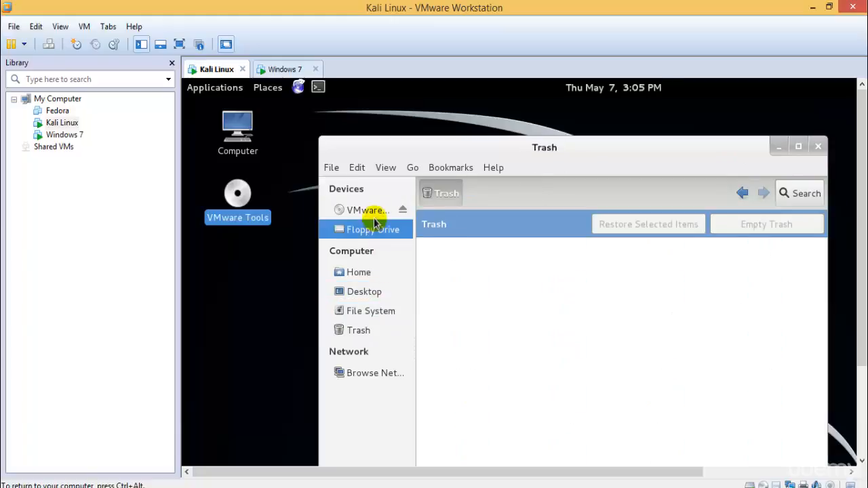
pyautogui.click(374, 211)
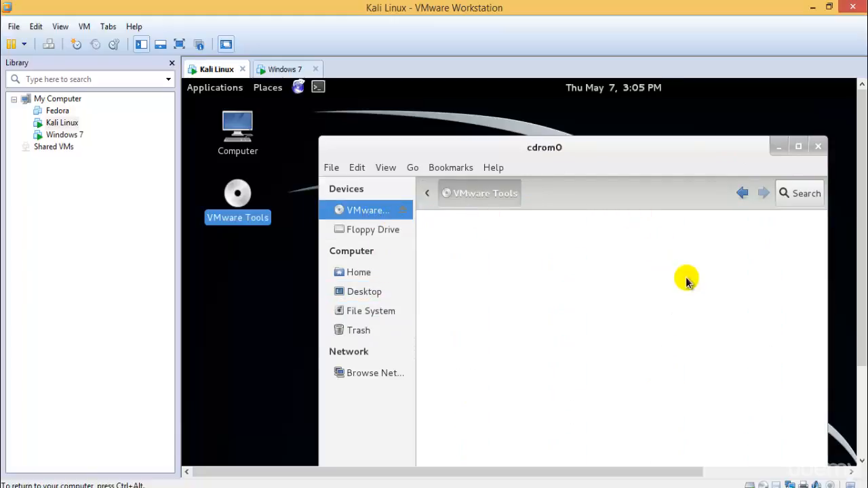
pyautogui.click(817, 146)
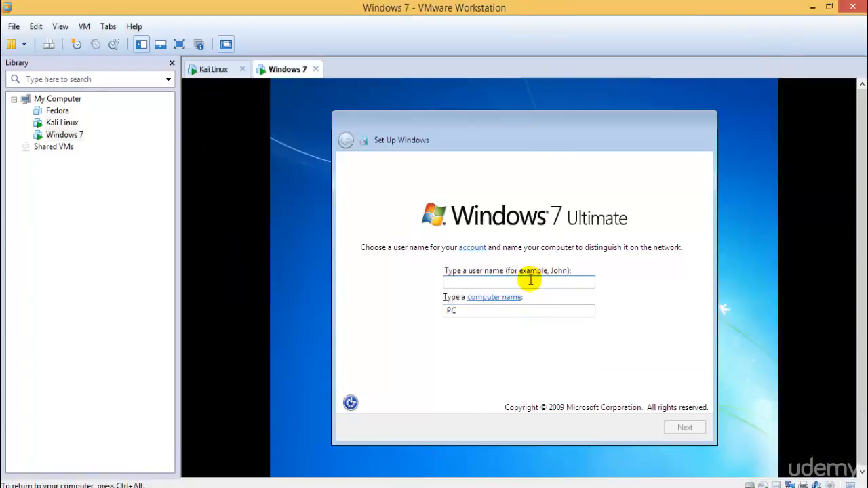
# In the Windows 7 setup, enter TestUser as the user name and set the account password with a password hint
pyautogui.write('TestUser')
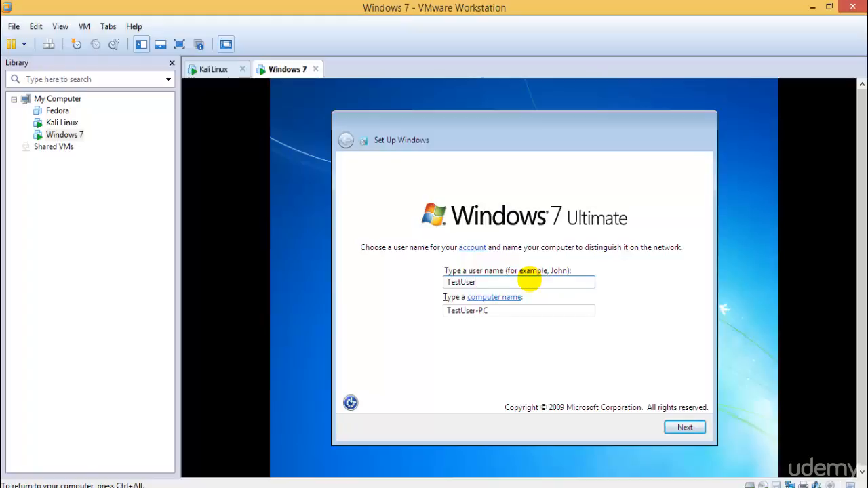
pyautogui.press('Return')
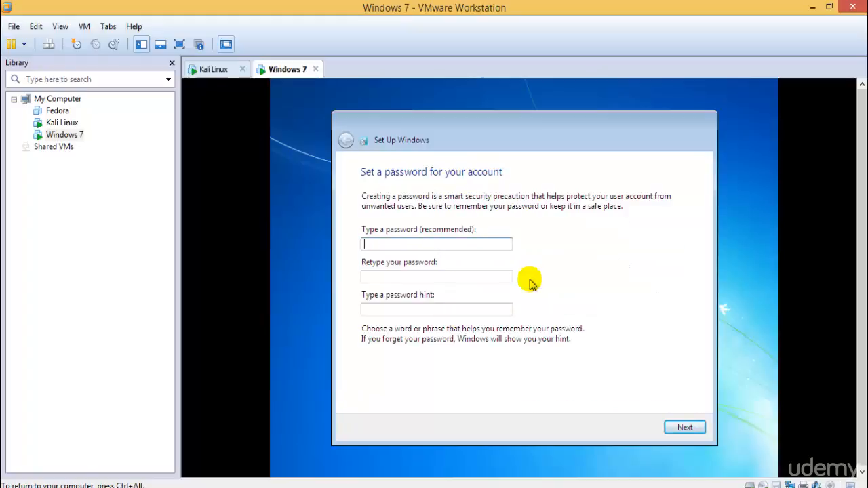
pyautogui.write('test')
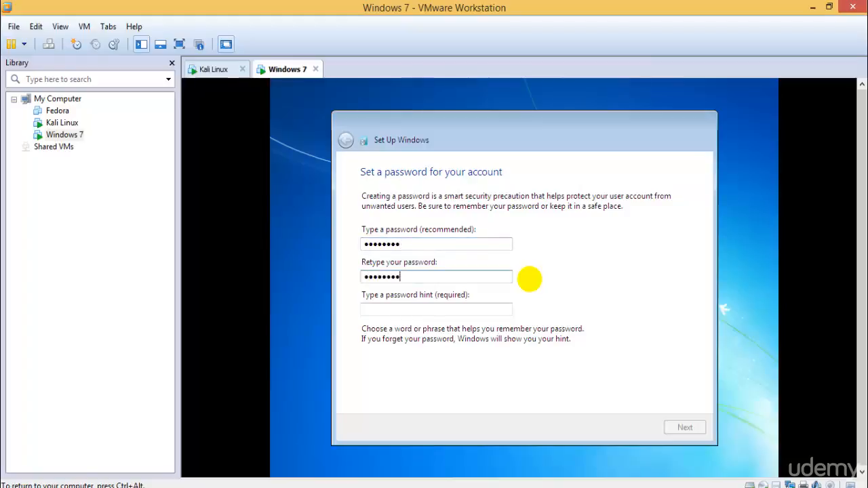
pyautogui.write('abcd@')
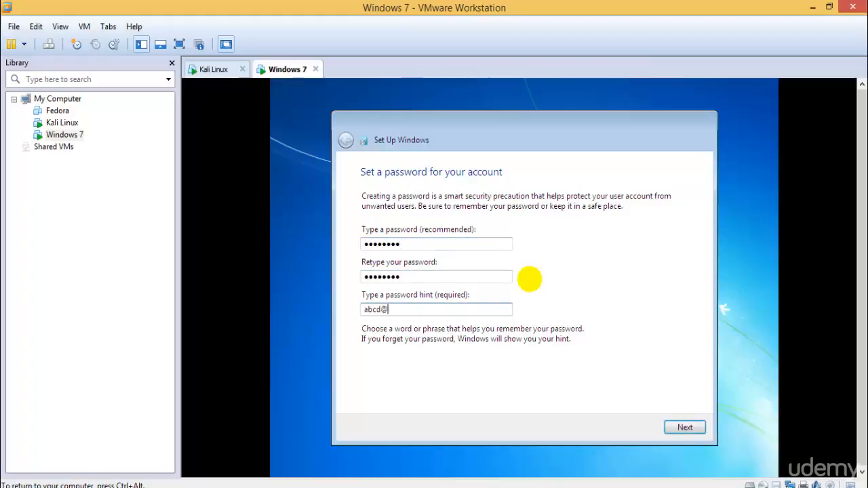
pyautogui.write('123')
pyautogui.press('Return')
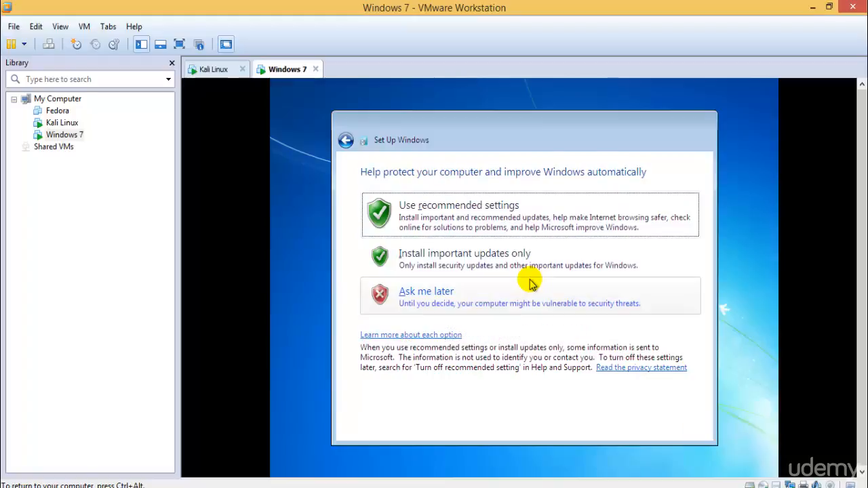
# In the Windows 7 setup, postpone the automatic update choice with Ask me later and set the computer's location to Home network
pyautogui.click(465, 292)
pyautogui.click(683, 426)
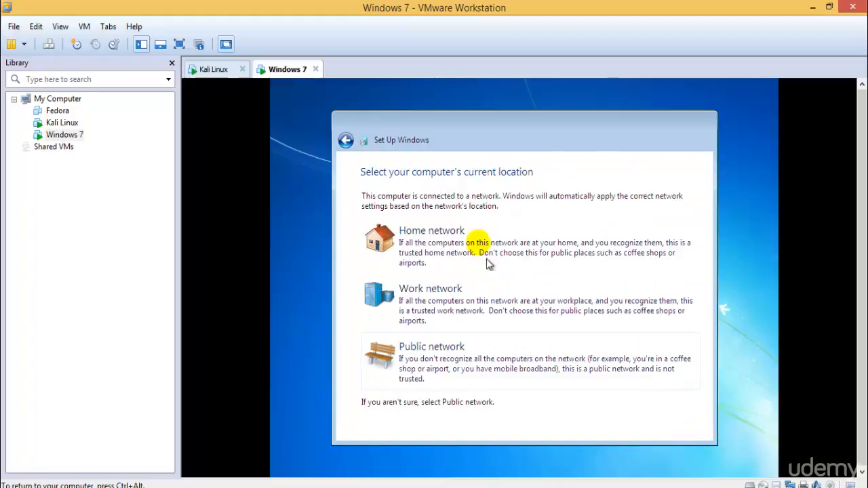
pyautogui.click(474, 241)
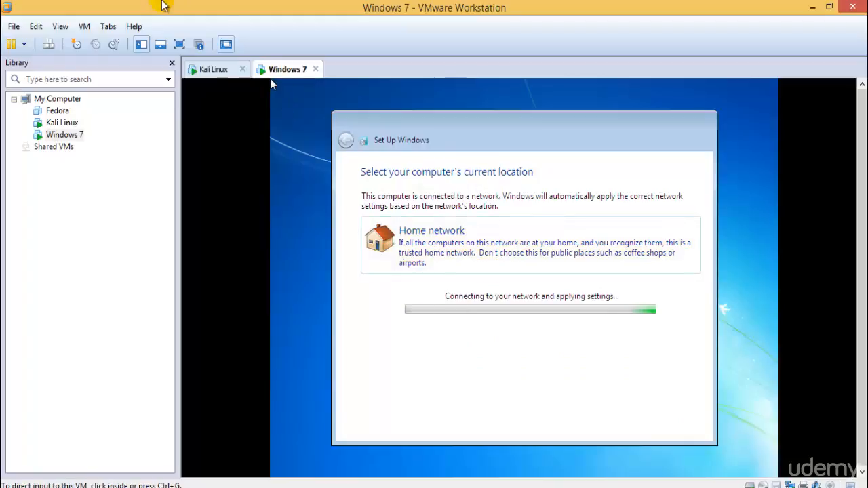
# Switch to the Kali Linux virtual machine and eject the VMware Tools disc from its desktop
pyautogui.click(210, 69)
pyautogui.click(280, 70)
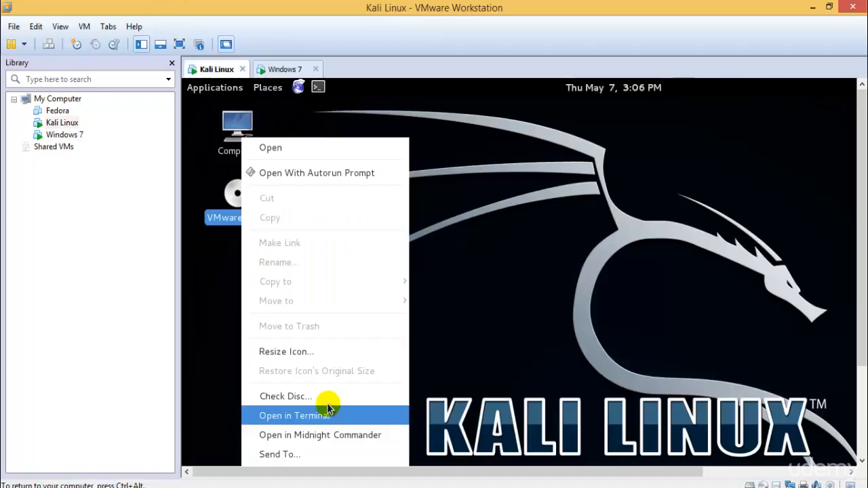
pyautogui.moveTo(861, 231); pyautogui.dragTo(862, 320)
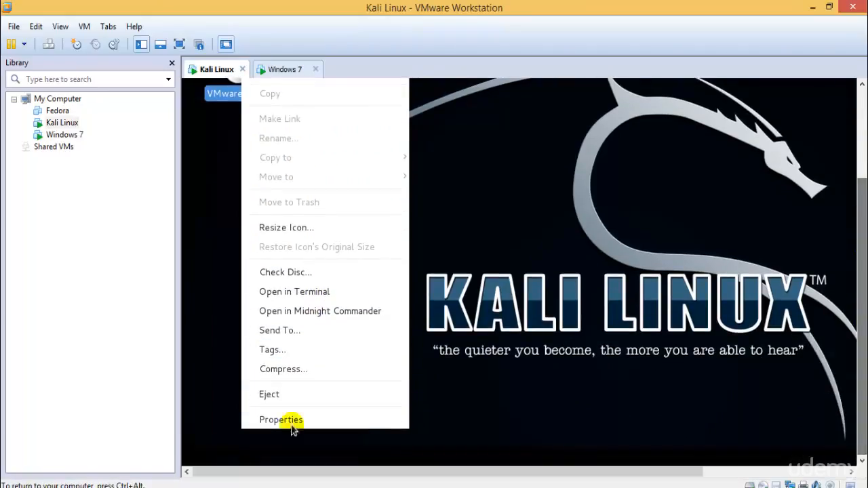
pyautogui.click(281, 393)
pyautogui.click(861, 85)
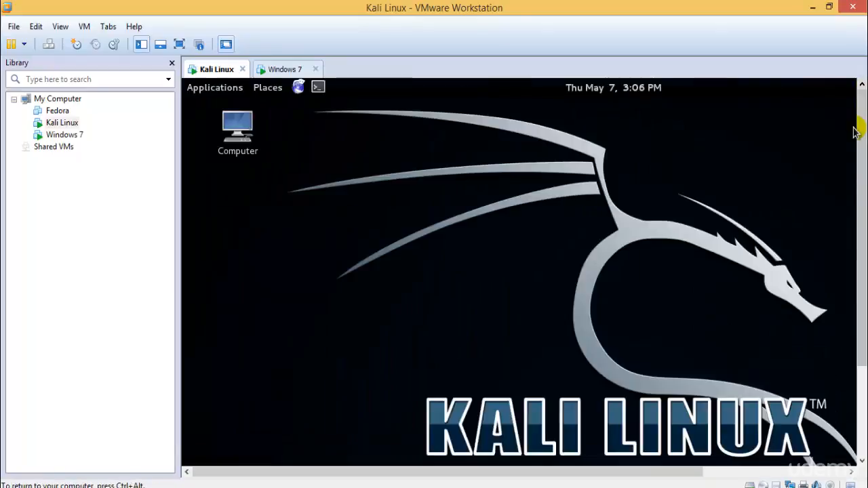
# Eject the Kali Live disc from the Kali Linux desktop
pyautogui.rightClick(66, 124)
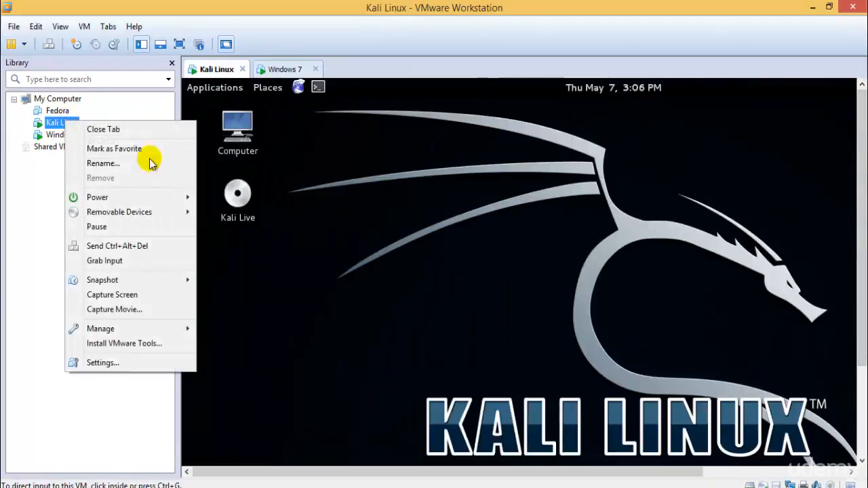
pyautogui.click(237, 193)
pyautogui.rightClick(228, 191)
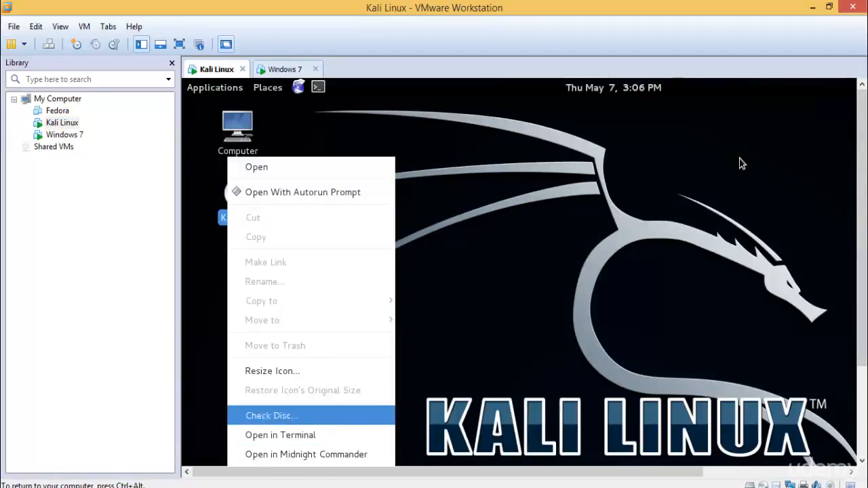
pyautogui.moveTo(860, 188); pyautogui.dragTo(858, 361)
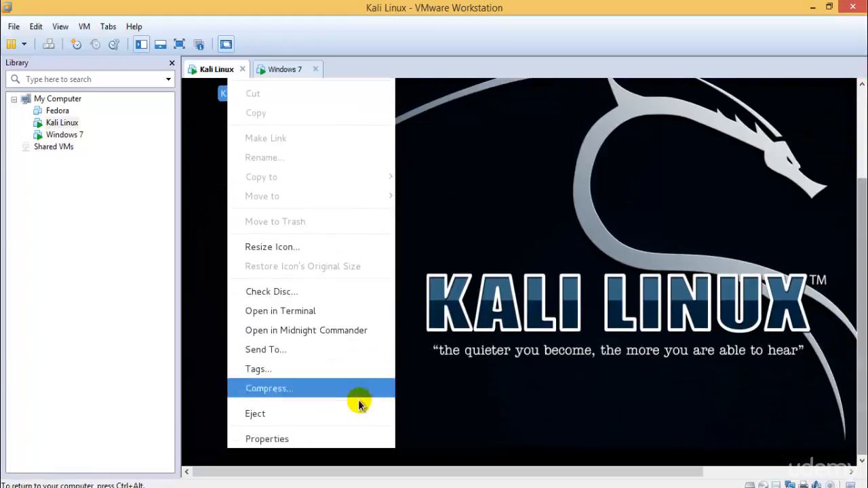
pyautogui.click(335, 412)
# Check the hard disk and CD/DVD entries in the Kali Linux virtual machine settings and cancel the dialog
pyautogui.rightClick(61, 126)
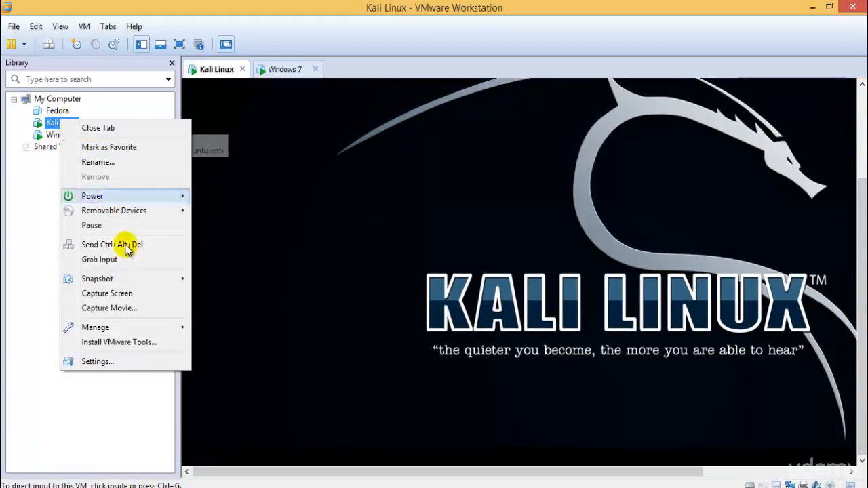
pyautogui.click(140, 358)
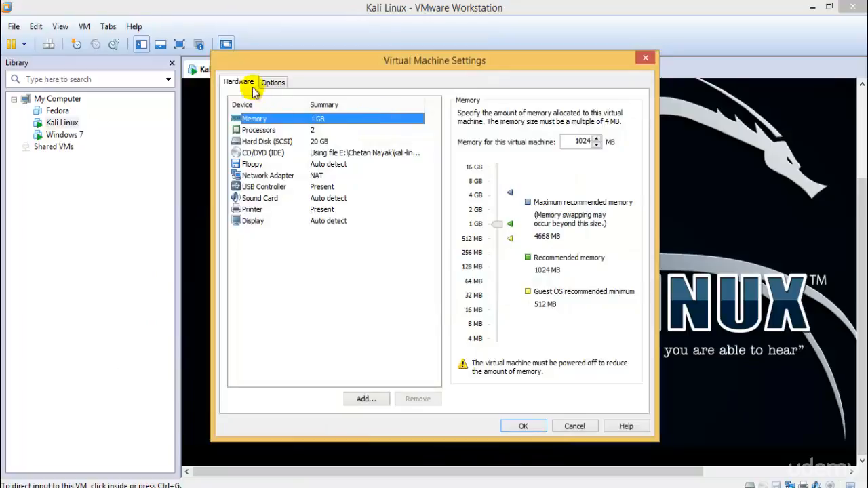
pyautogui.click(281, 141)
pyautogui.click(291, 154)
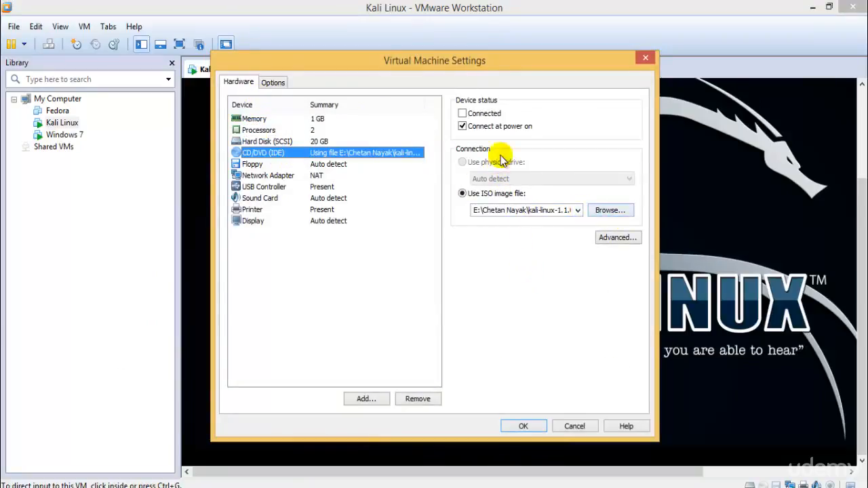
pyautogui.click(571, 426)
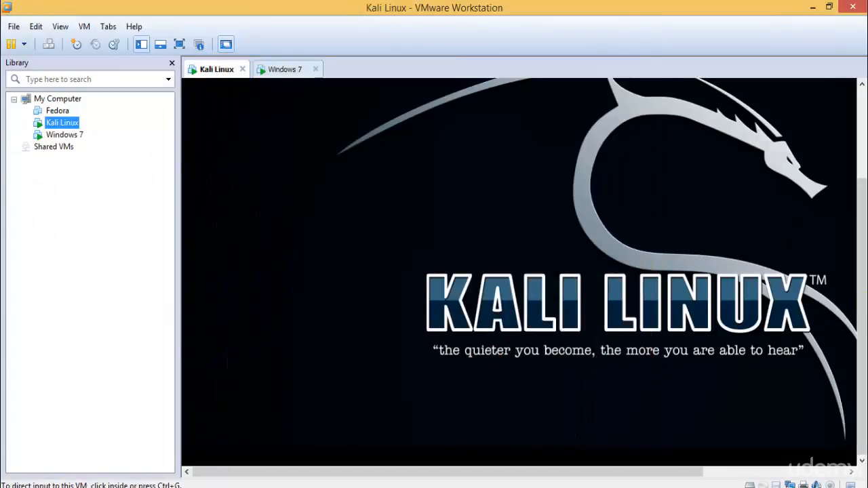
# Start the VMware Tools installation for Kali Linux and copy VMwareTools-9.2.3-1031360.tar.gz from the mounted disc's window
pyautogui.rightClick(59, 126)
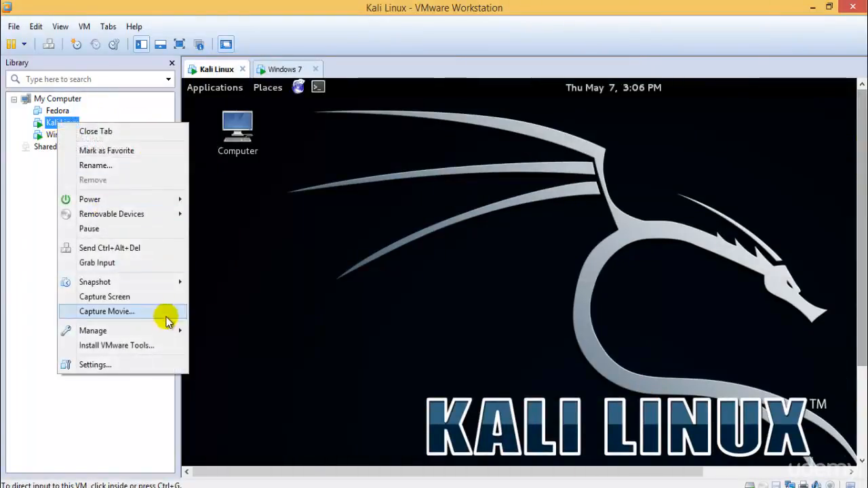
pyautogui.click(163, 343)
pyautogui.click(215, 298)
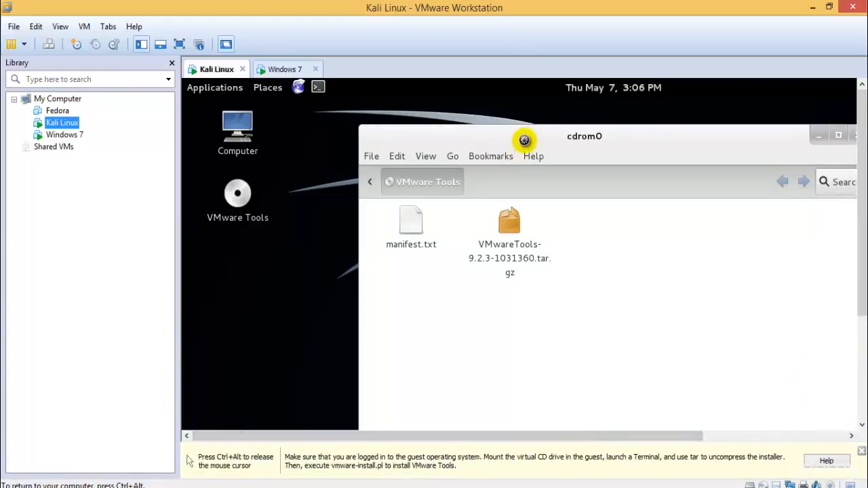
pyautogui.moveTo(522, 135); pyautogui.dragTo(468, 168)
pyautogui.click(455, 249)
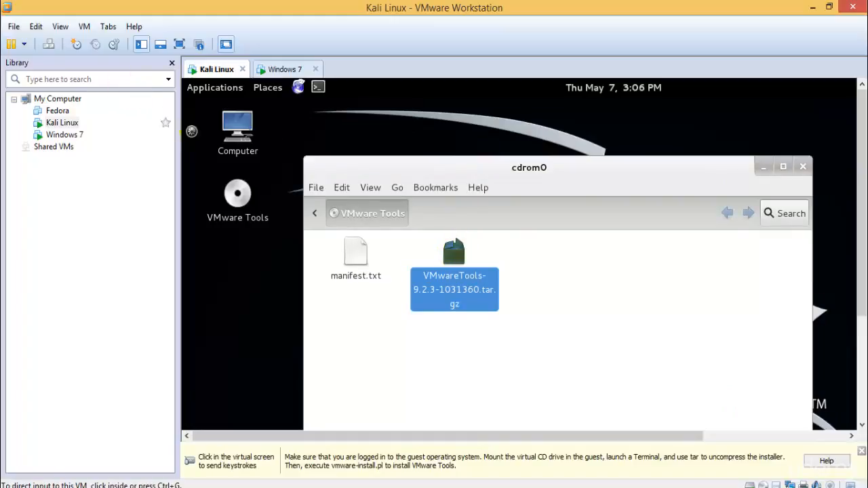
# Open the Computer window in Kali, move it clear of the desktop icons and show its sidebar
pyautogui.doubleClick(237, 123)
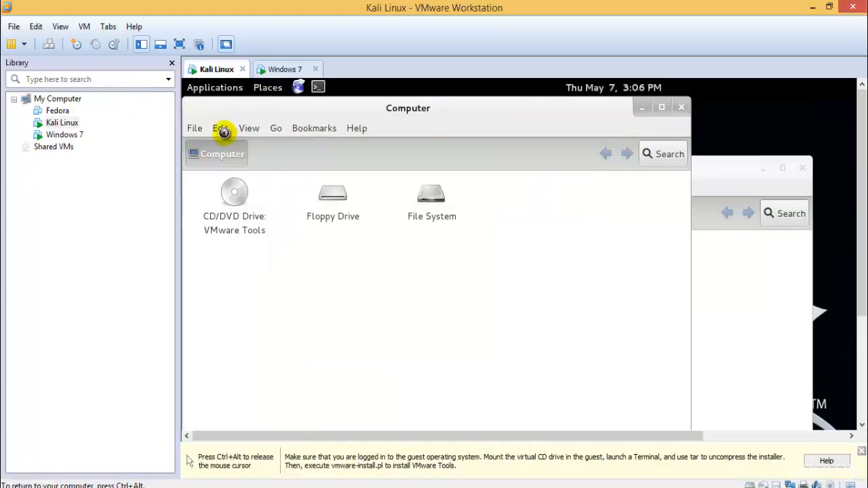
pyautogui.moveTo(442, 115); pyautogui.dragTo(540, 115)
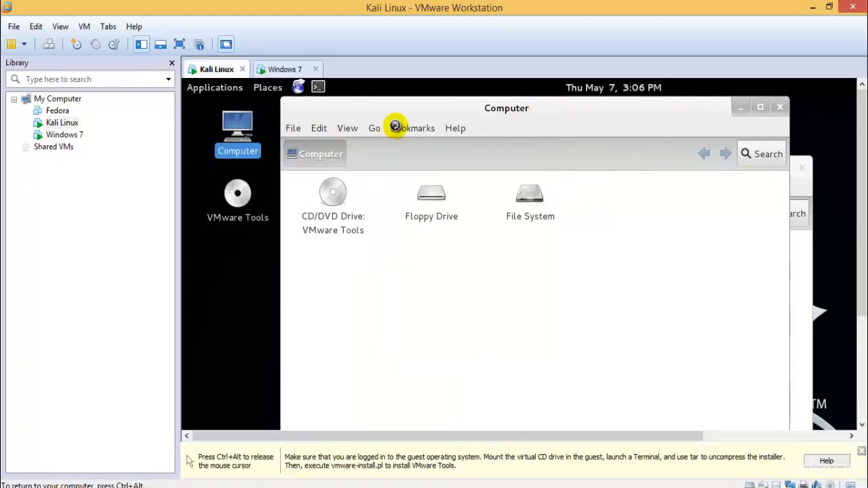
pyautogui.click(318, 128)
pyautogui.click(347, 128)
pyautogui.click(347, 128)
pyautogui.moveTo(378, 188)
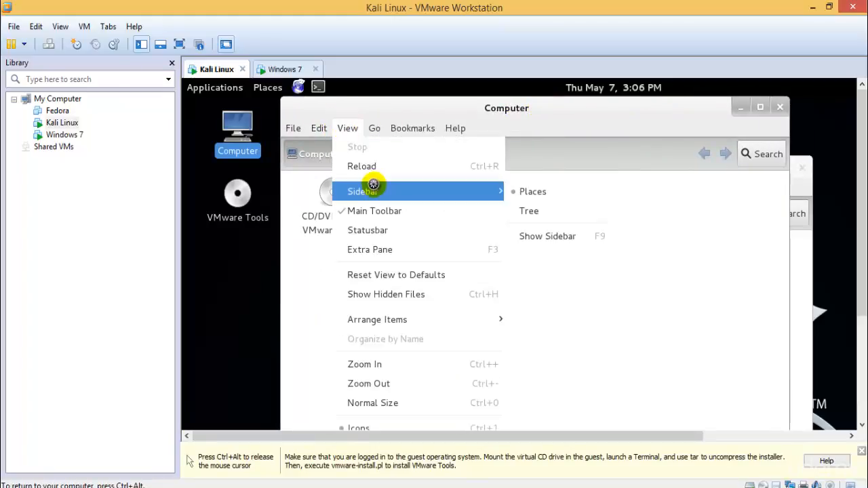
pyautogui.click(536, 232)
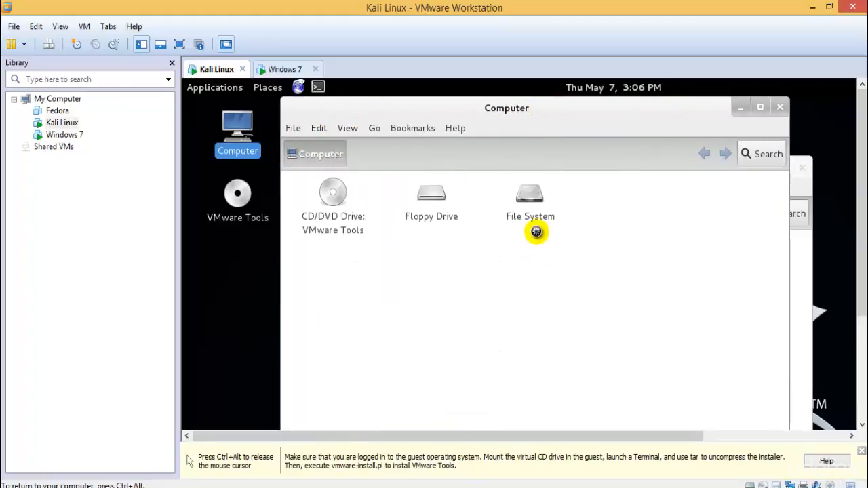
pyautogui.click(347, 128)
pyautogui.moveTo(417, 191)
pyautogui.click(543, 235)
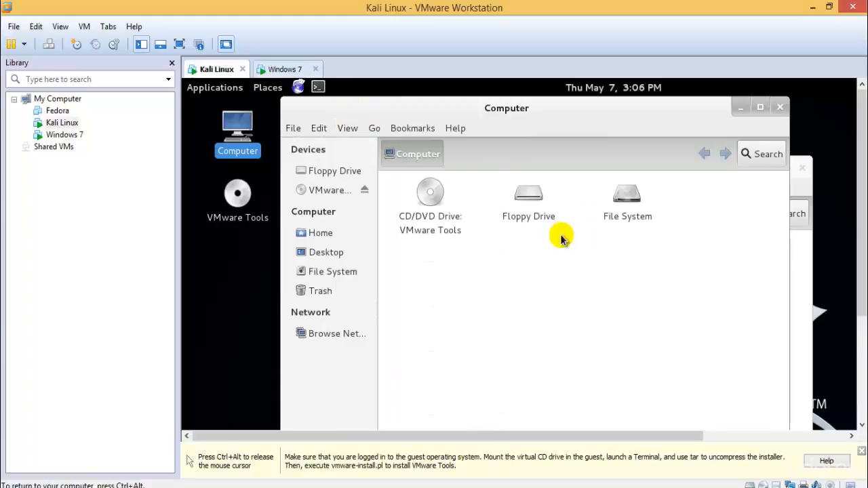
# Paste the copied VMware Tools archive into the Home folder and close the cdrom0 window
pyautogui.click(322, 232)
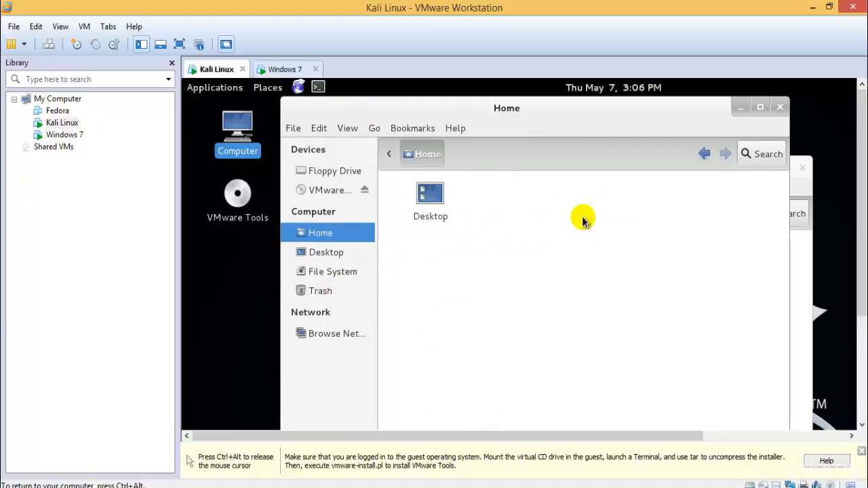
pyautogui.hotkey('ctrl', 'v')
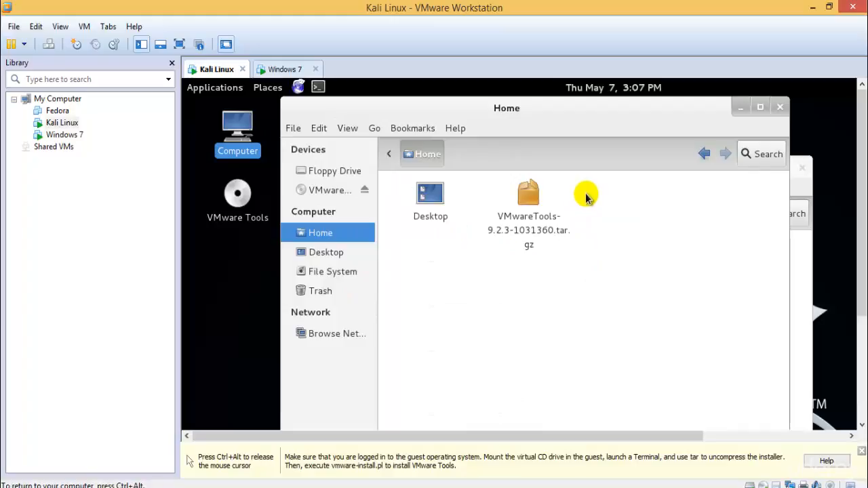
pyautogui.click(794, 261)
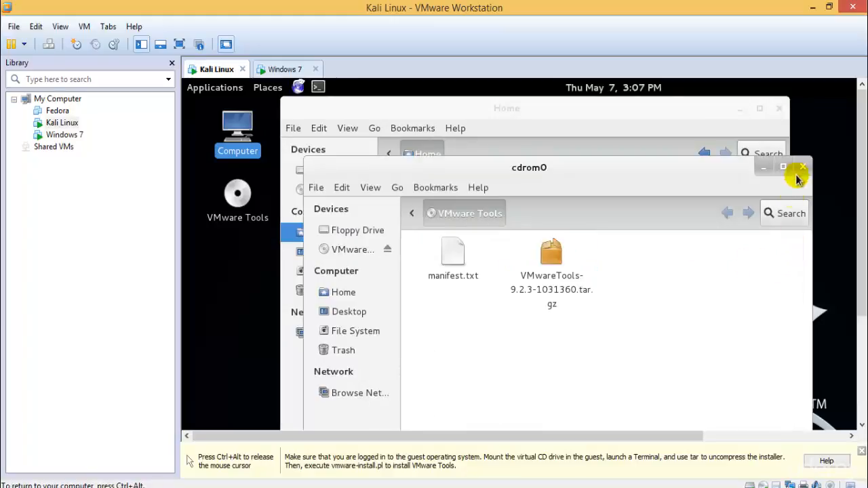
pyautogui.click(799, 168)
# Return to the Windows 7 virtual machine and skip the OEM logo and information selection in its setup
pyautogui.click(284, 69)
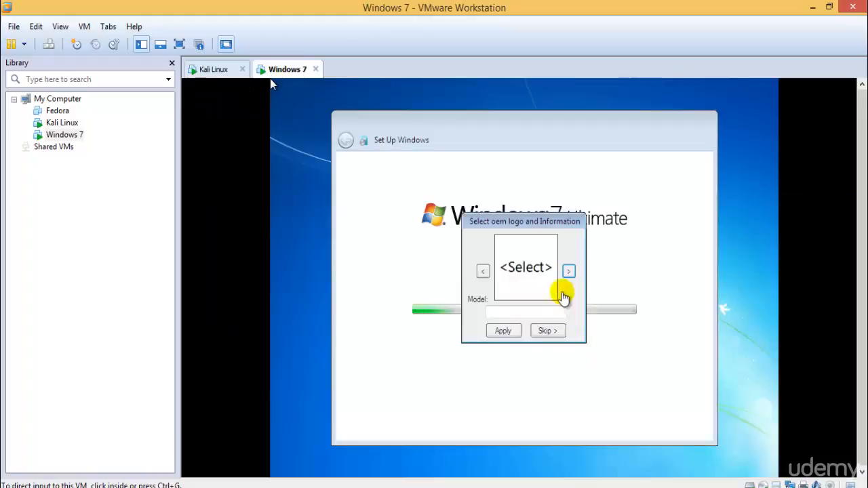
pyautogui.click(543, 331)
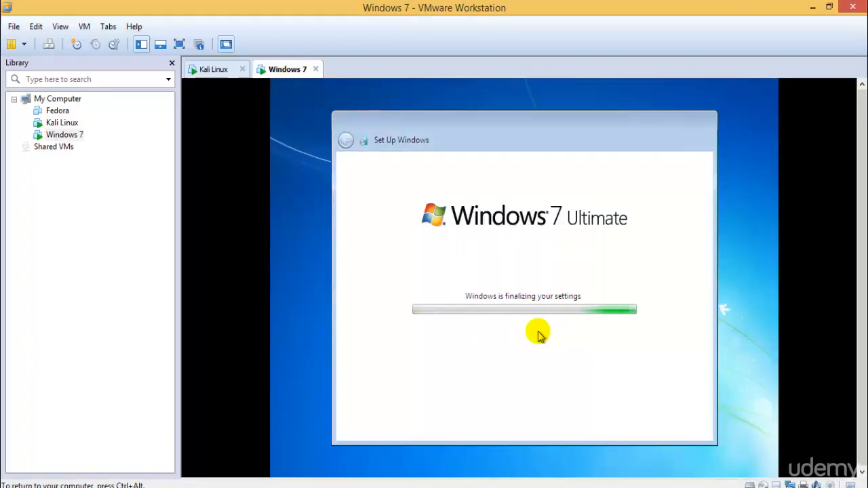
pyautogui.hotkey('ctrl', 'alt')
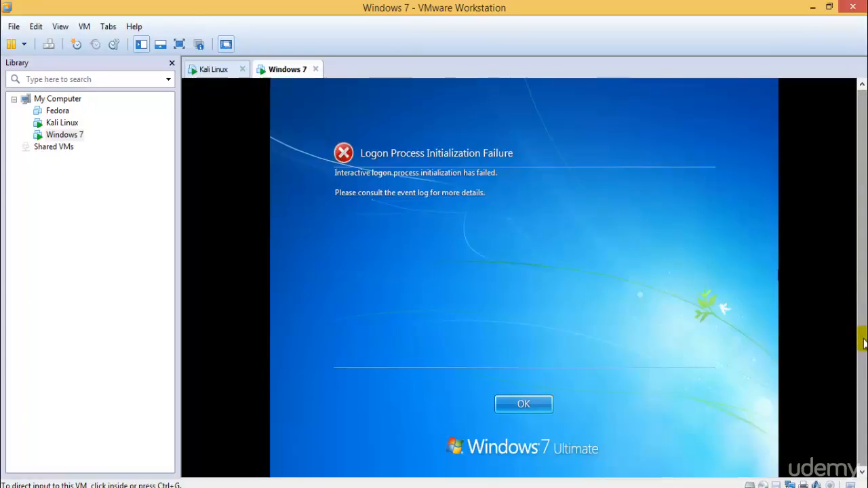
pyautogui.click(484, 341)
pyautogui.click(545, 399)
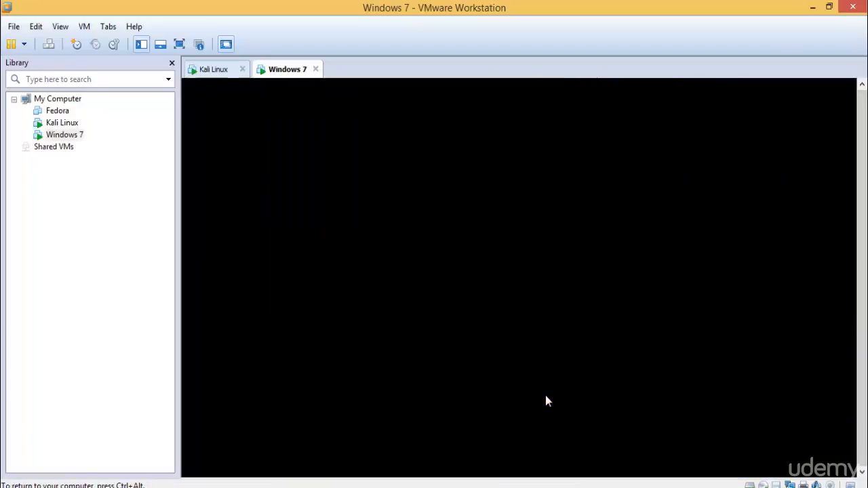
# Switch to the Kali Linux virtual machine, show it in full screen and close the Home window
pyautogui.click(215, 70)
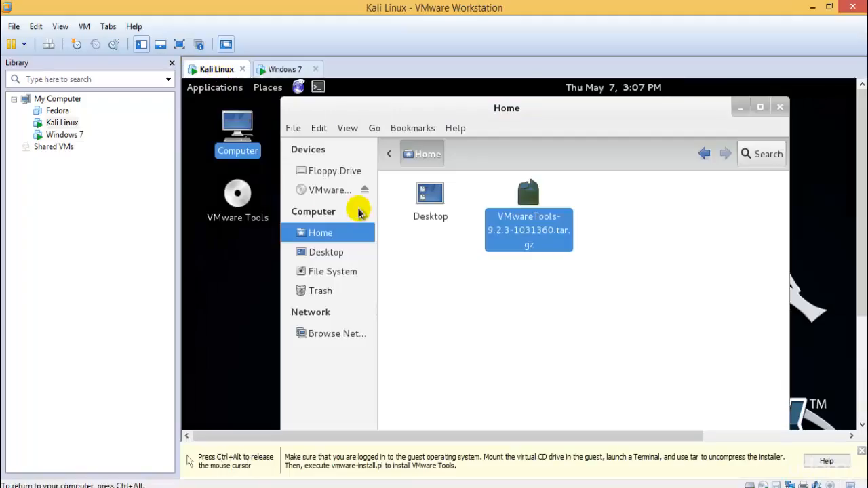
pyautogui.click(177, 45)
pyautogui.click(430, 228)
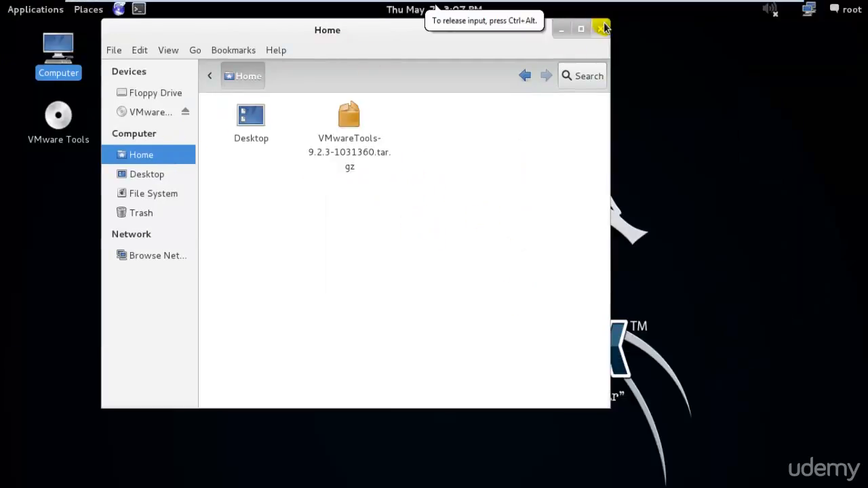
pyautogui.click(602, 27)
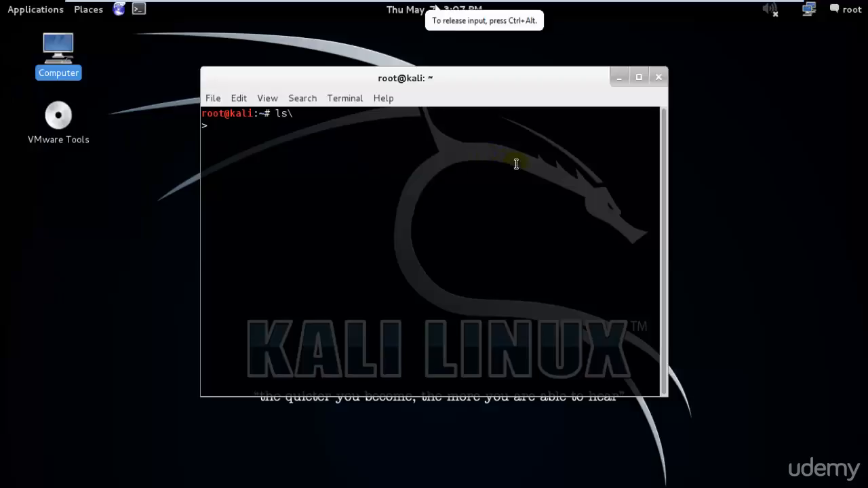
pyautogui.click(670, 190)
pyautogui.hotkey('shift', 'Delete')
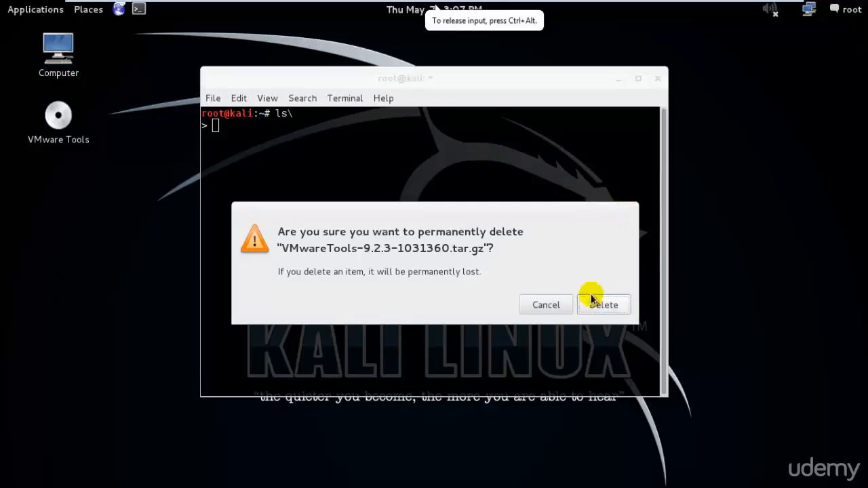
pyautogui.click(557, 304)
pyautogui.click(655, 79)
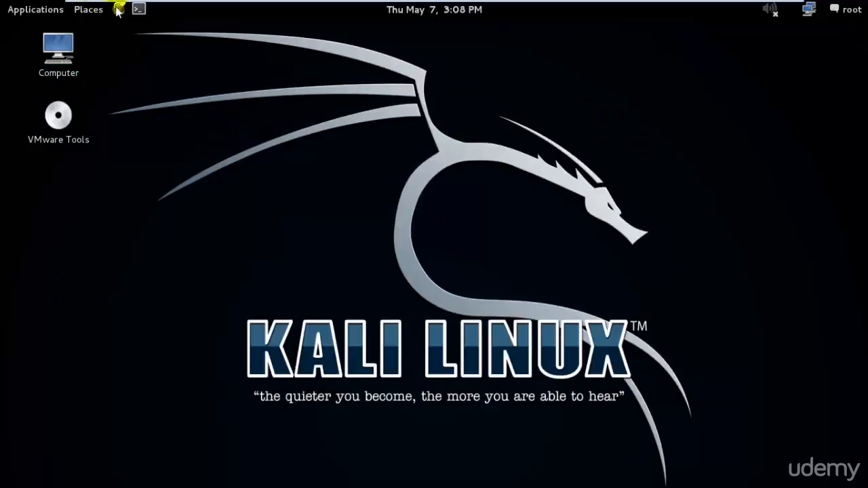
# Open a new terminal in Kali, list the current folder's contents with ls and print its path with pwd
pyautogui.click(117, 9)
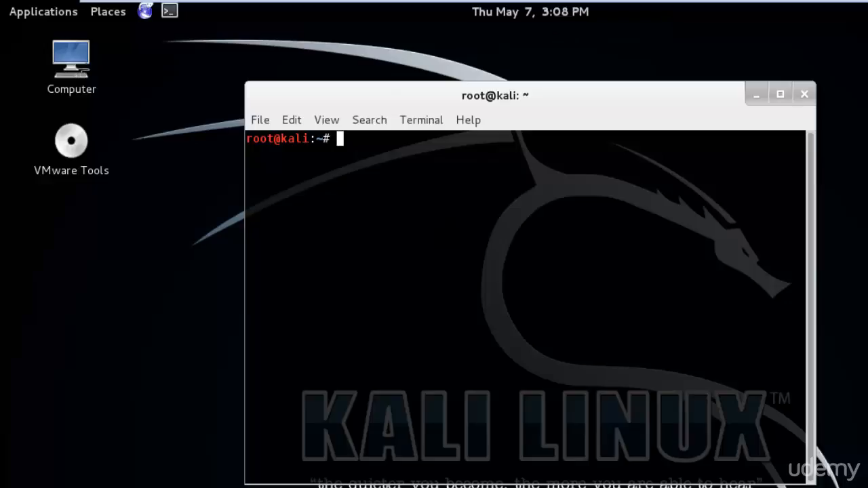
pyautogui.write('ls')
pyautogui.press('Return')
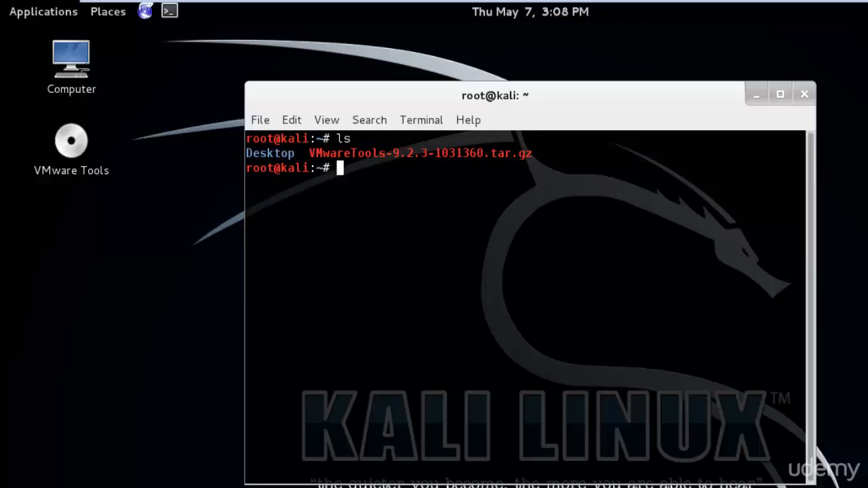
pyautogui.write('pwd')
pyautogui.press('Return')
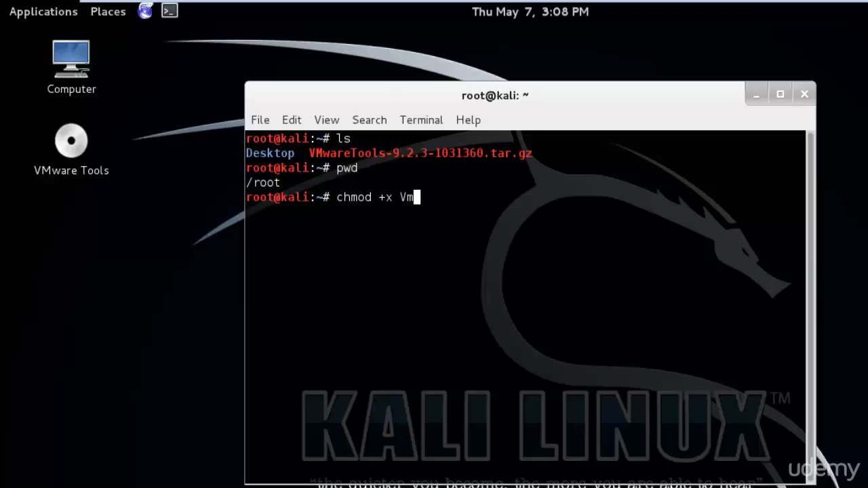
# Make the VMwareTools-9.2.3-1031360.tar.gz archive executable with chmod +x
pyautogui.press('Tab')
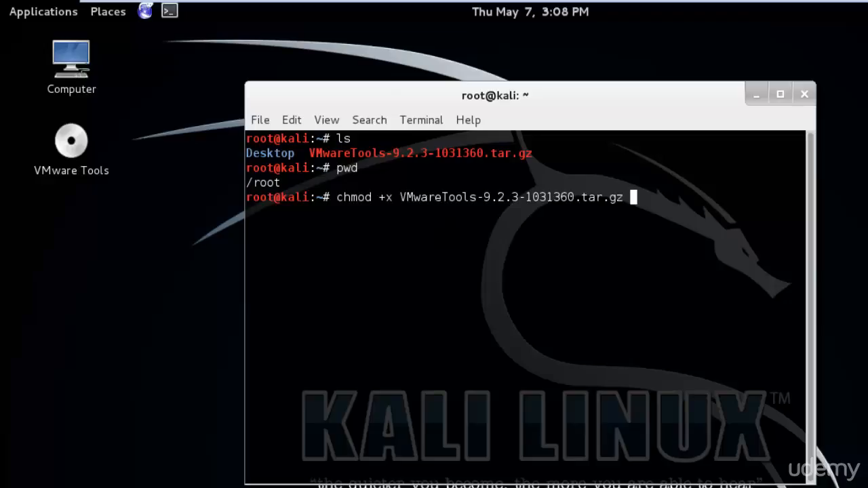
pyautogui.press('Return')
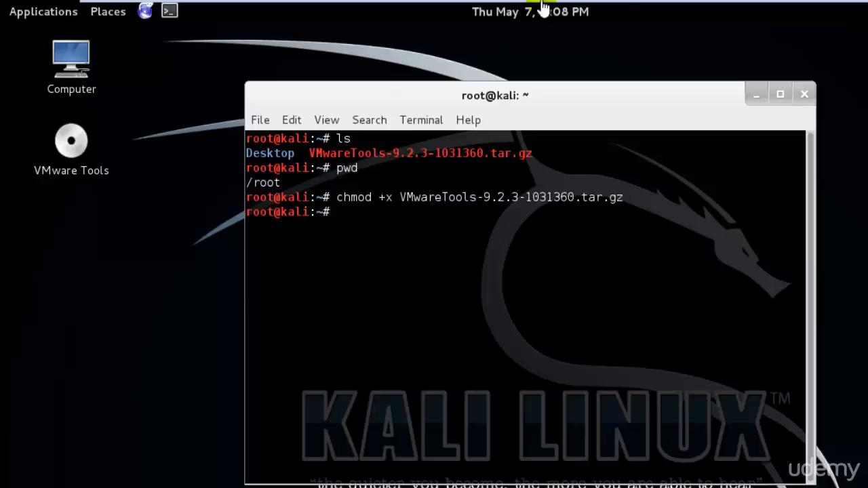
# Switch to the Windows 7 virtual machine and open its screen resolution settings through the desktop personalization and display options
pyautogui.click(782, 12)
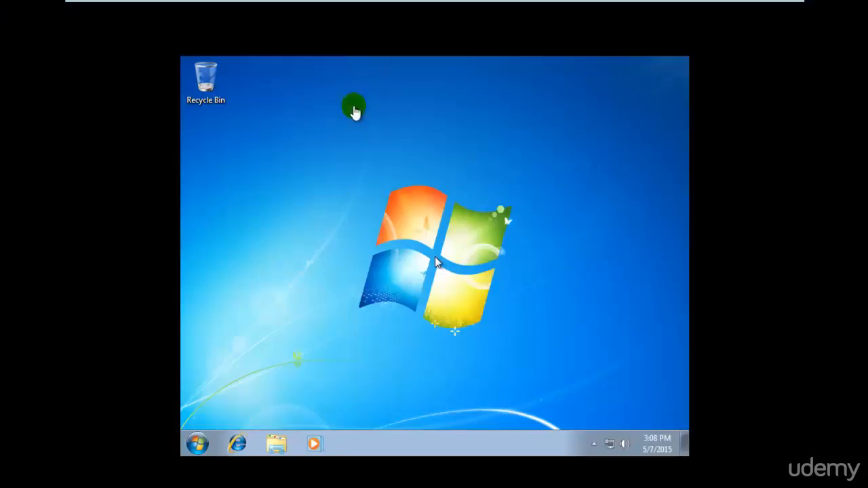
pyautogui.click(250, 407)
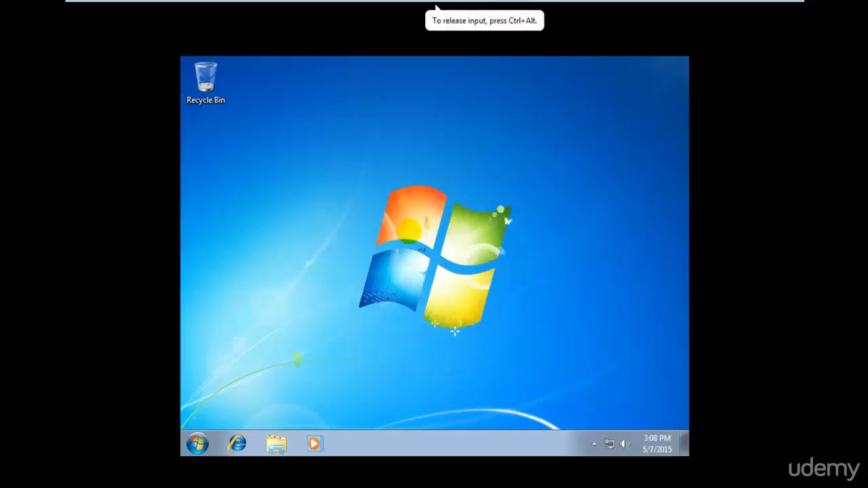
pyautogui.rightClick(412, 230)
pyautogui.click(465, 370)
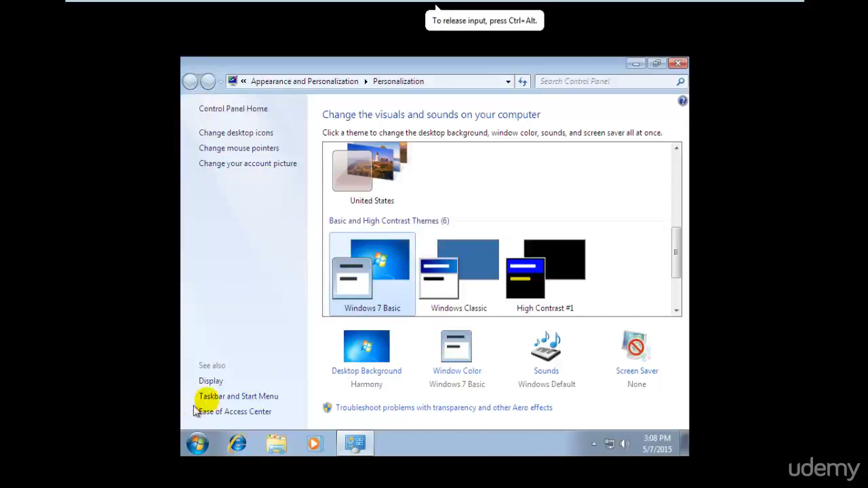
pyautogui.click(210, 381)
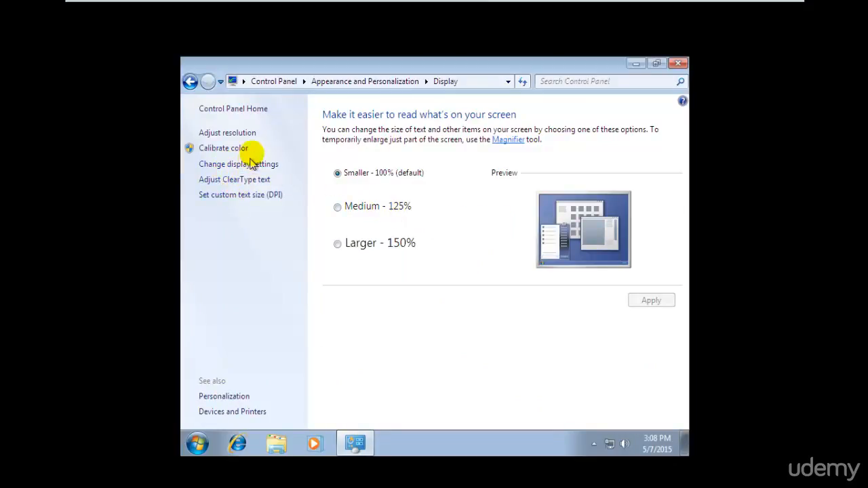
pyautogui.click(247, 136)
# Set the Windows 7 screen resolution to 1366 × 768, keep the change and close the settings window
pyautogui.click(356, 247)
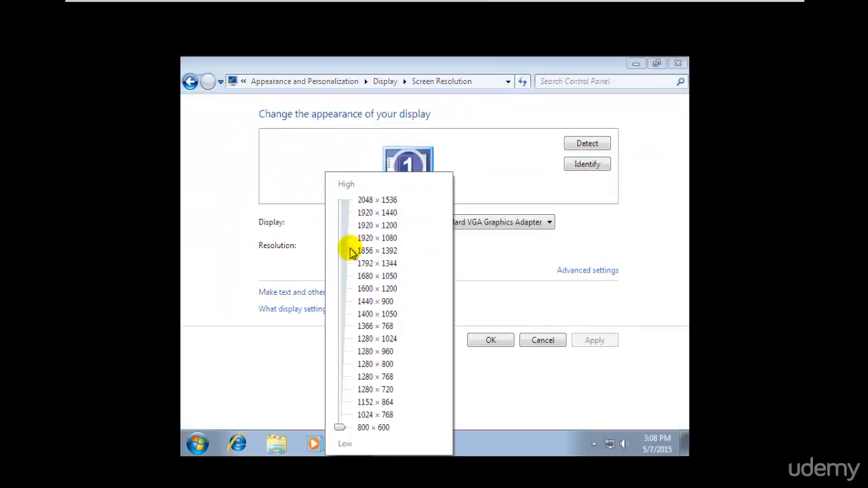
pyautogui.moveTo(339, 427); pyautogui.dragTo(340, 326)
pyautogui.click(580, 324)
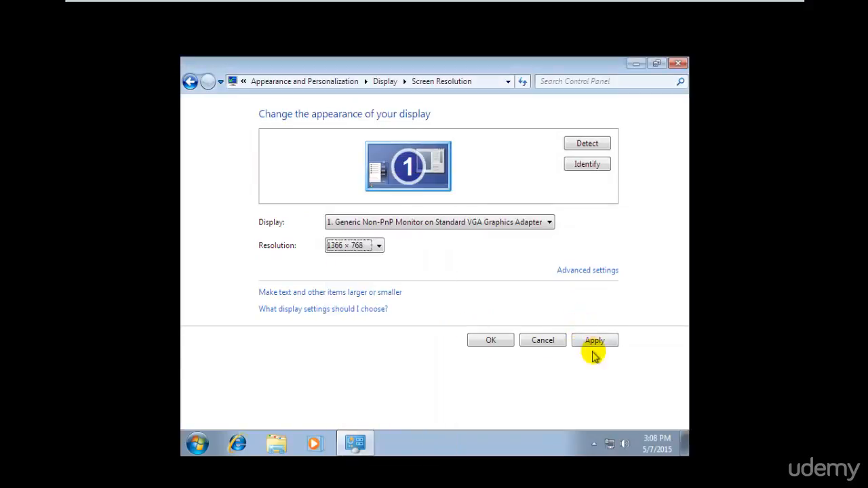
pyautogui.click(593, 341)
pyautogui.click(438, 238)
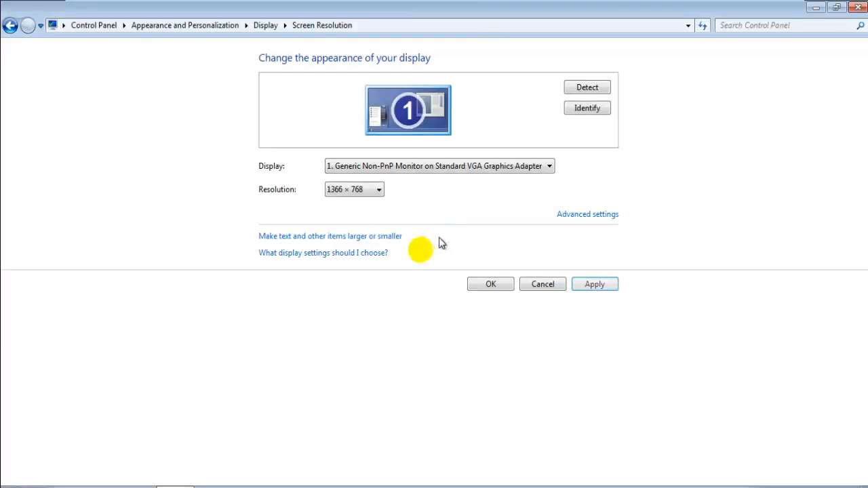
pyautogui.click(490, 284)
pyautogui.click(857, 7)
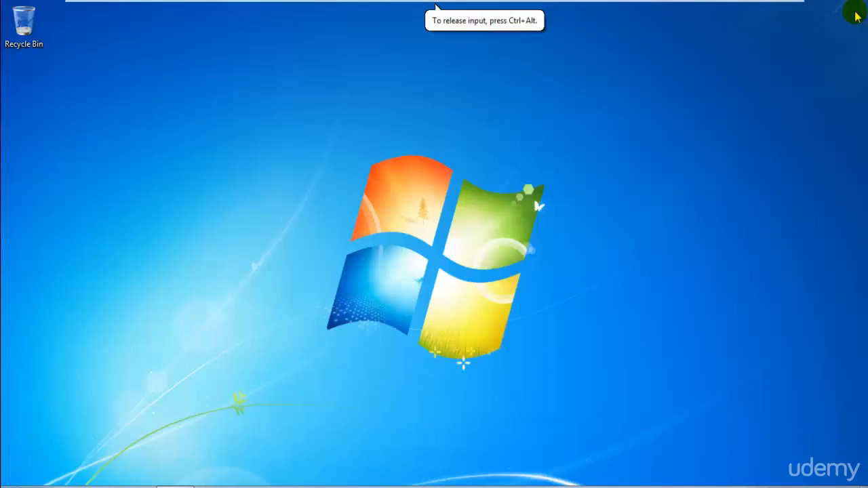
# Search Windows 7 for "defen", open Windows Defender and look at its help options
pyautogui.press('super')
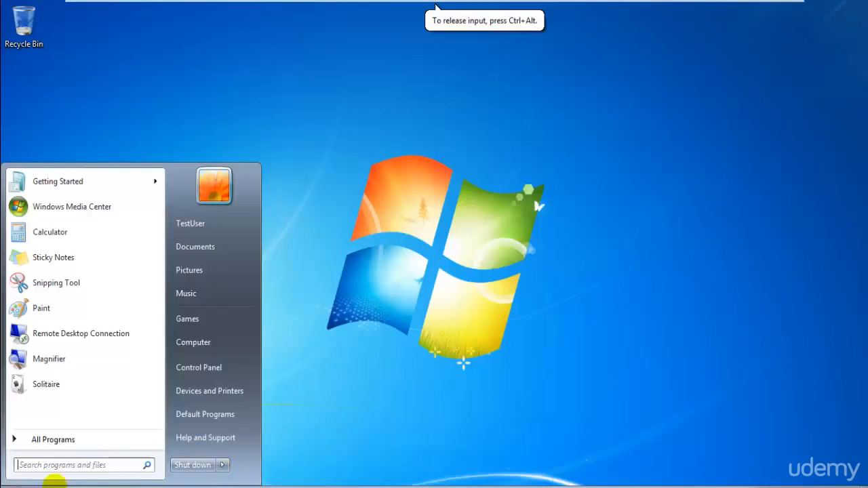
pyautogui.click(99, 466)
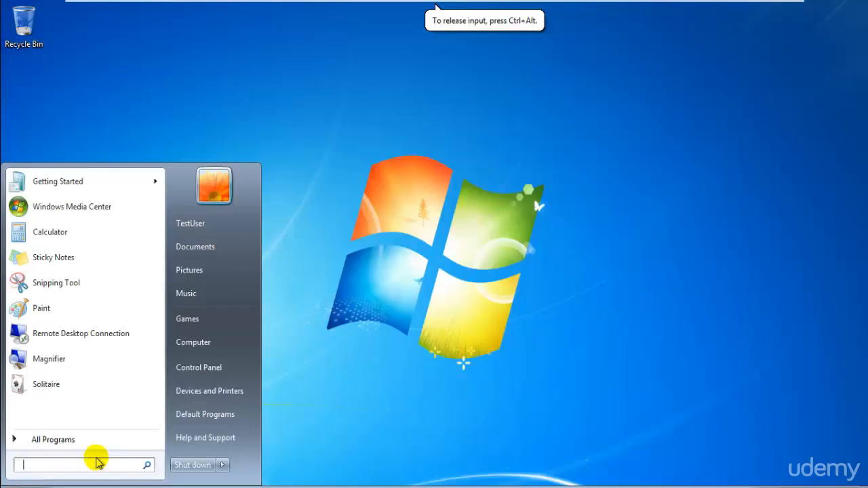
pyautogui.write('window')
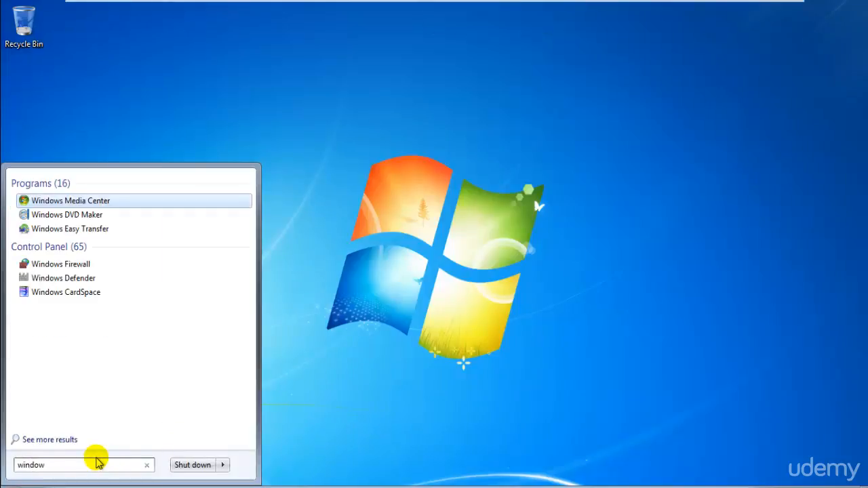
pyautogui.press('BackSpace')
pyautogui.press('BackSpace')
pyautogui.press('BackSpace')
pyautogui.press('BackSpace')
pyautogui.press('BackSpace')
pyautogui.write('defen')
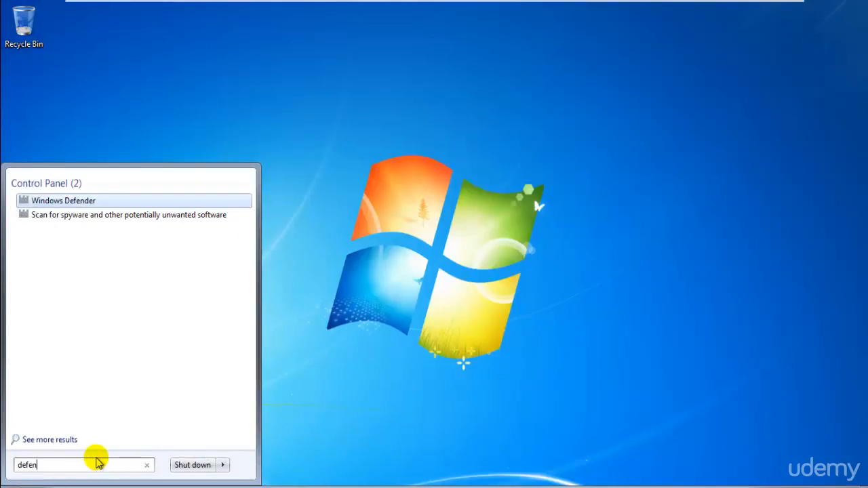
pyautogui.press('Return')
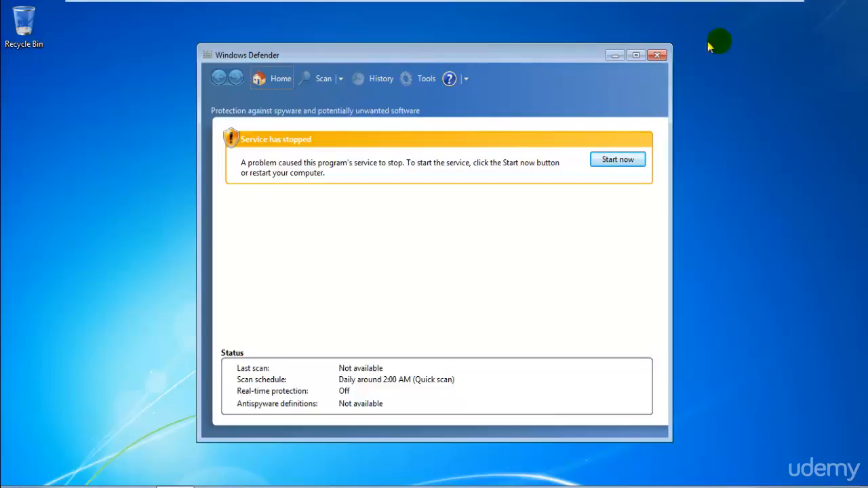
pyautogui.click(466, 79)
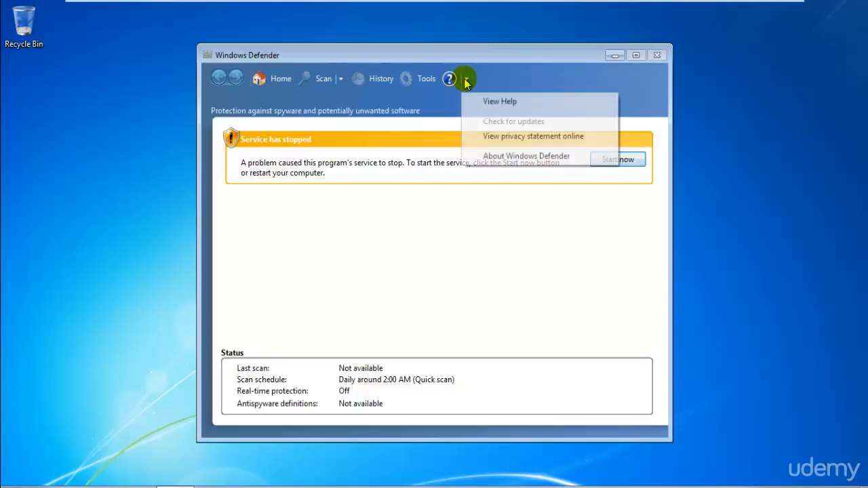
pyautogui.click(466, 82)
pyautogui.click(465, 82)
pyautogui.click(401, 357)
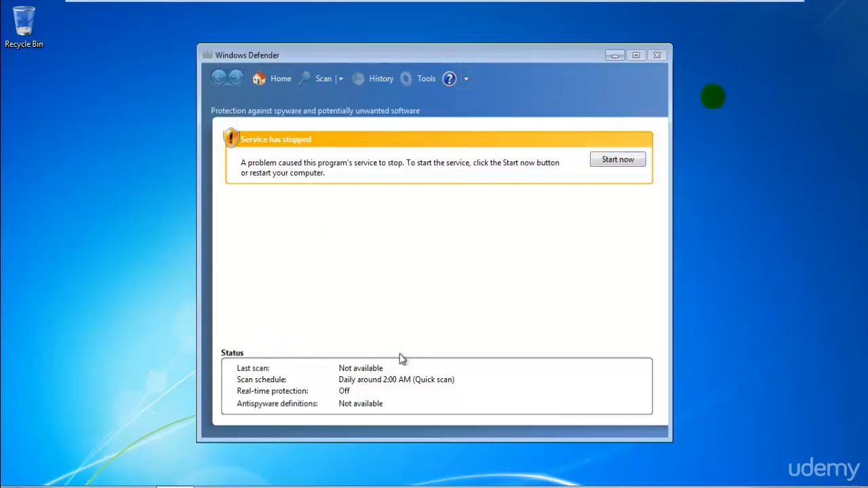
# Close Windows Defender and shut down Windows 7
pyautogui.click(659, 57)
pyautogui.click(16, 487)
pyautogui.click(188, 468)
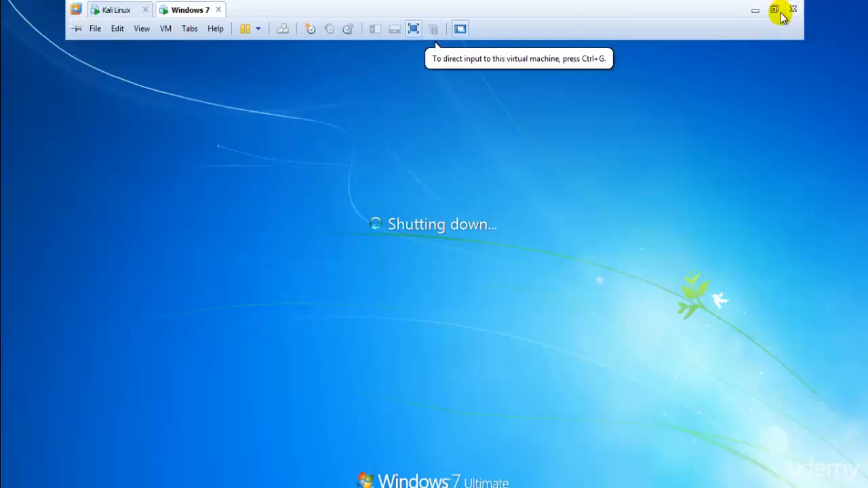
# Switch back to the Kali Linux virtual machine and show it in full screen
pyautogui.click(777, 13)
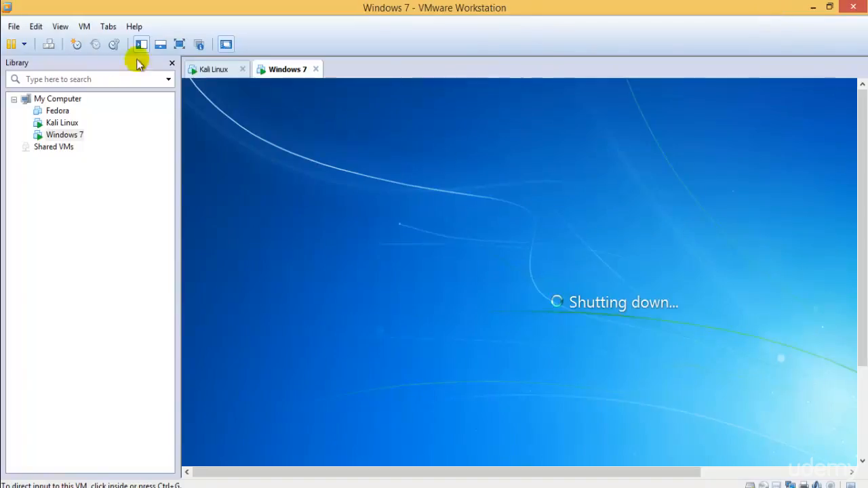
pyautogui.click(214, 71)
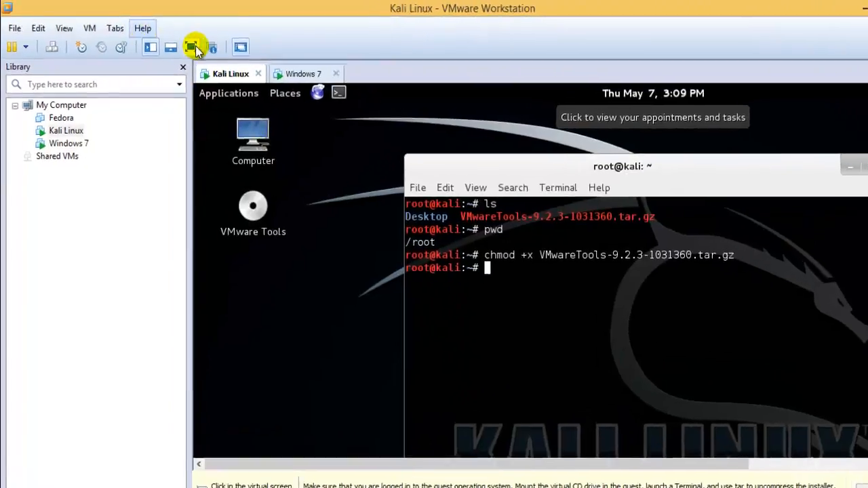
pyautogui.click(192, 48)
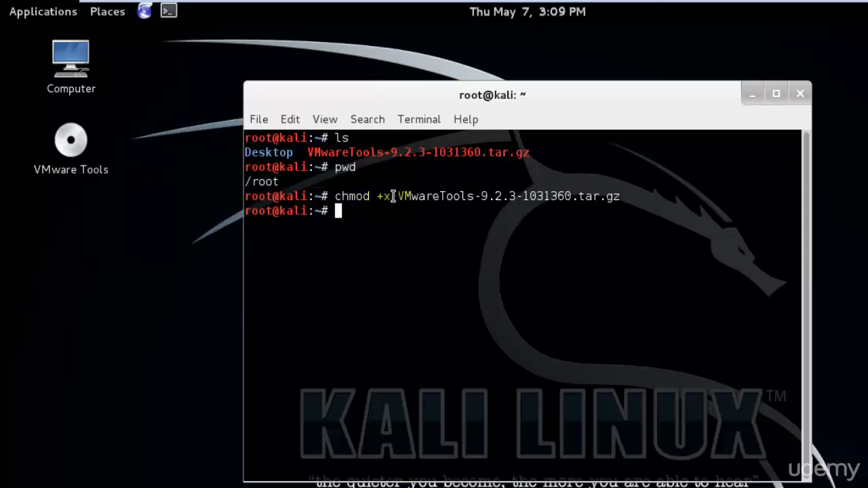
# Highlight the chmod +x part and the archive's file name in the executed terminal command
pyautogui.moveTo(336, 196); pyautogui.dragTo(395, 197)
pyautogui.click(408, 272)
pyautogui.moveTo(400, 197); pyautogui.dragTo(613, 194)
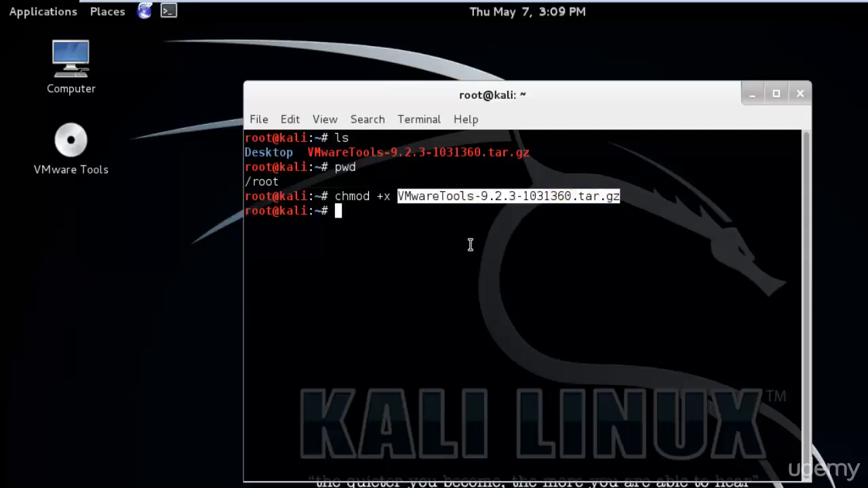
# Extract the VMwareTools-9.2.3-1031360.tar.gz archive in the terminal with tar -xf
pyautogui.write('tar -xf')
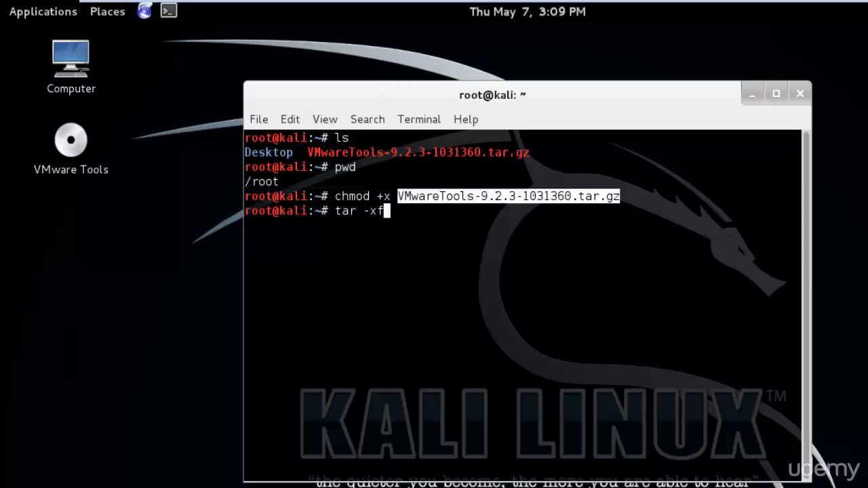
pyautogui.write(' VM')
pyautogui.press('Tab')
pyautogui.press('Return')
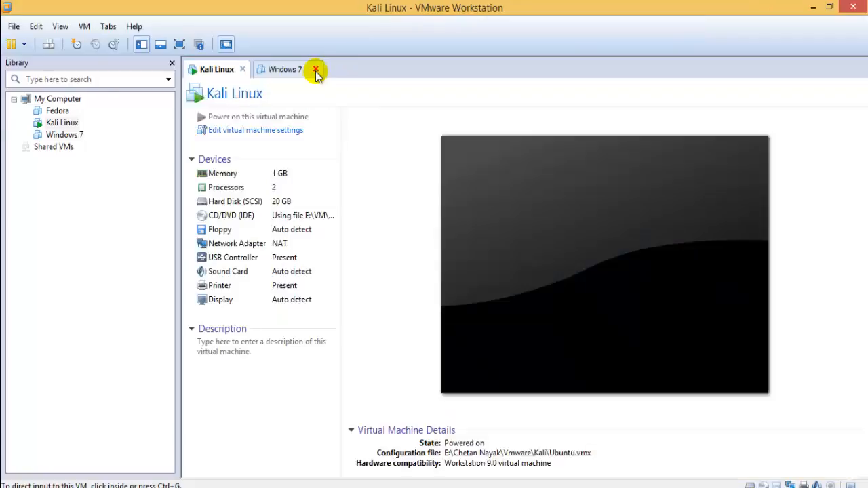
# Close the Windows 7 virtual machine's tab and return Kali Linux to full screen
pyautogui.click(316, 69)
pyautogui.click(180, 44)
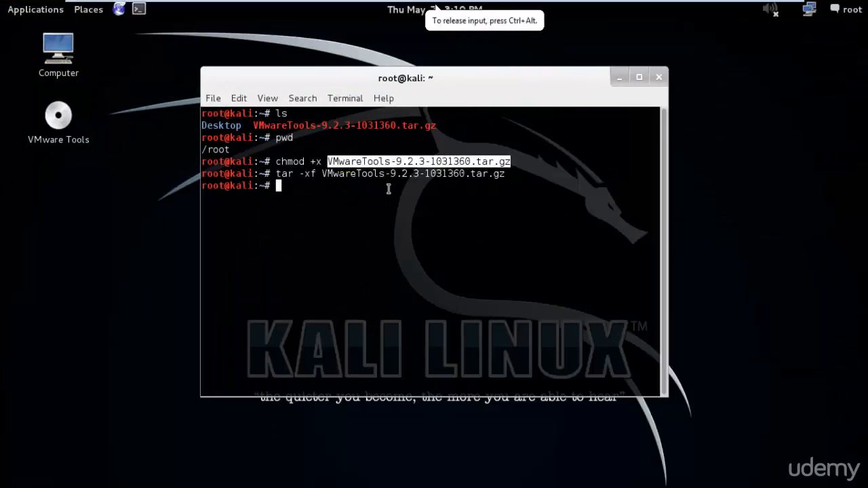
pyautogui.moveTo(278, 177); pyautogui.dragTo(657, 178)
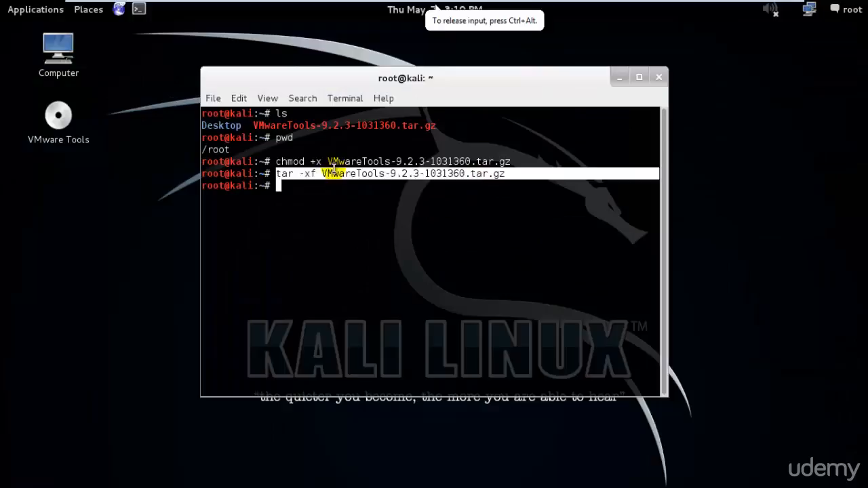
# Browse the Home folder and the extracted vmware-tools-distrib folder in the file manager, then close its window
pyautogui.doubleClick(63, 47)
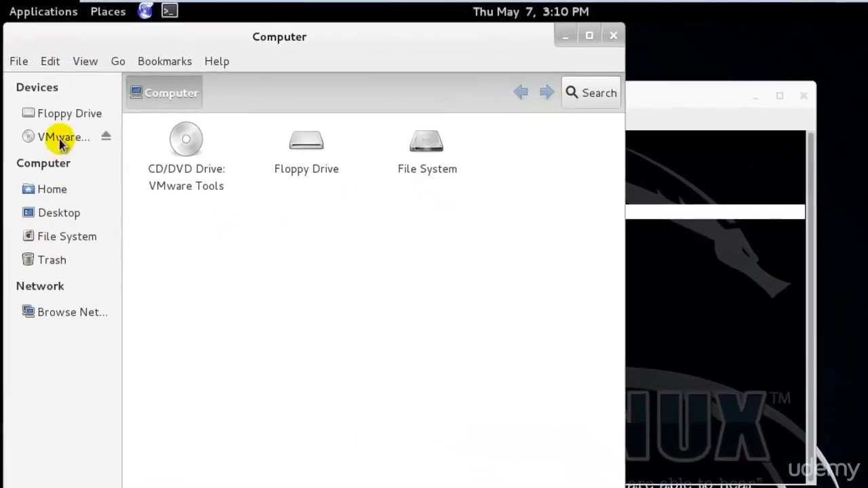
pyautogui.click(53, 189)
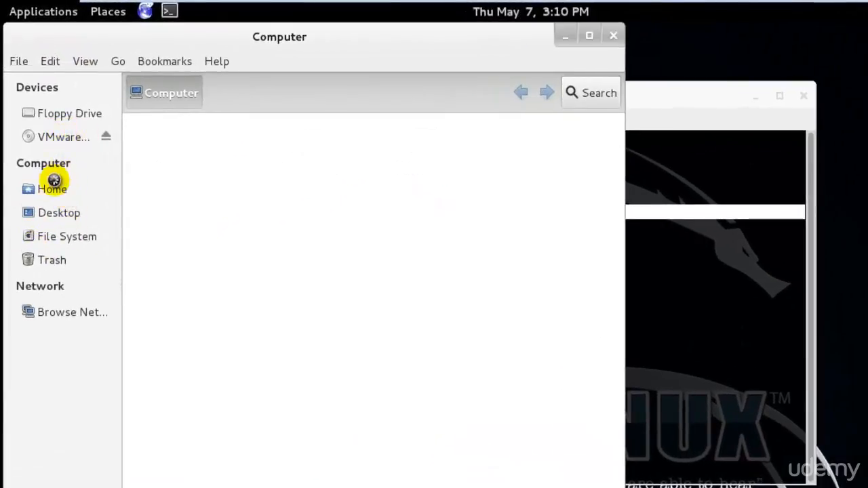
pyautogui.click(413, 184)
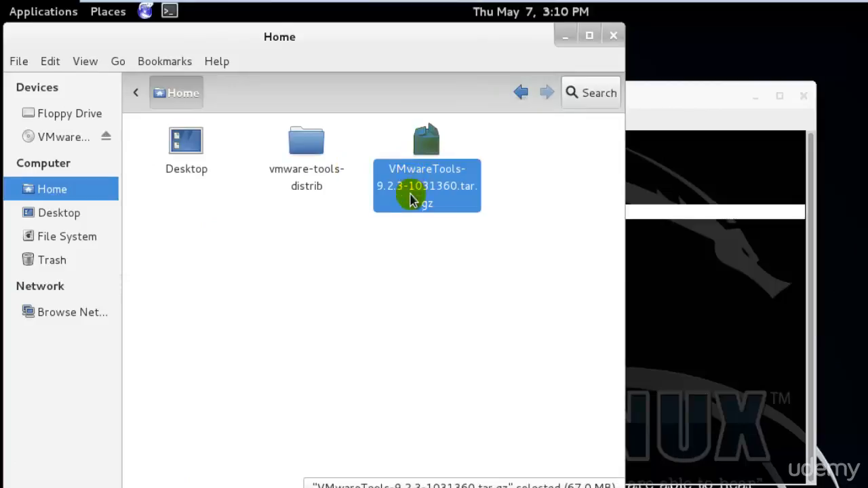
pyautogui.doubleClick(315, 178)
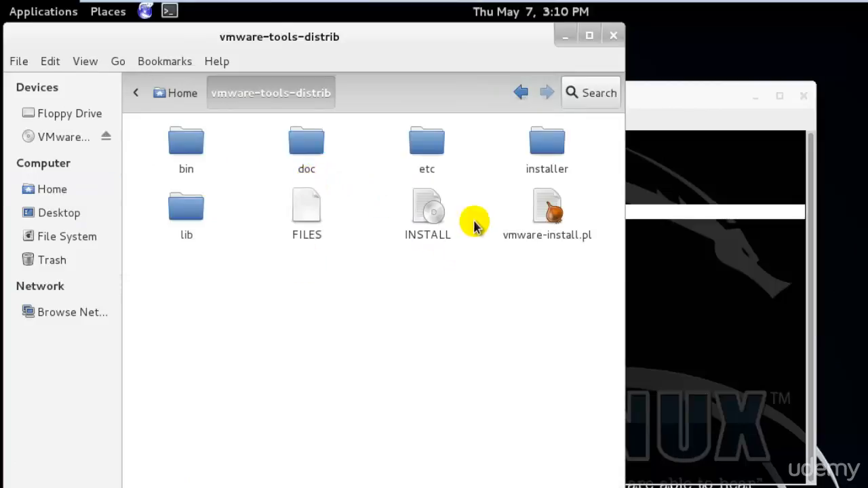
pyautogui.click(178, 93)
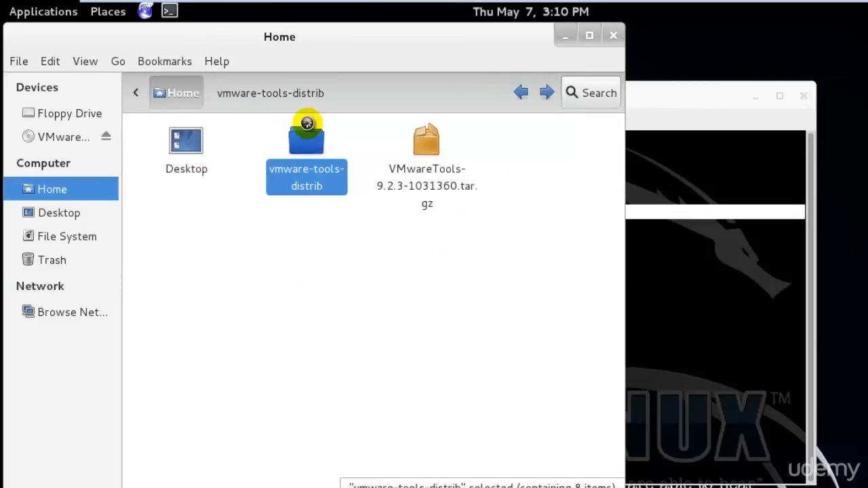
pyautogui.doubleClick(304, 132)
pyautogui.click(613, 36)
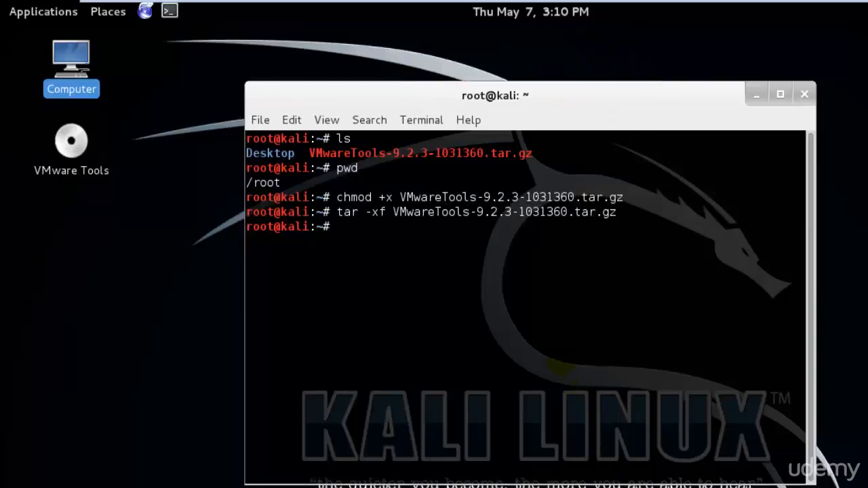
# Clear the partly entered cd command and list the home folder's contents with ls
pyautogui.write('cd VM')
pyautogui.press('BackSpace')
pyautogui.press('BackSpace')
pyautogui.press('BackSpace')
pyautogui.press('BackSpace')
pyautogui.press('BackSpace')
pyautogui.write('ls')
pyautogui.press('Return')
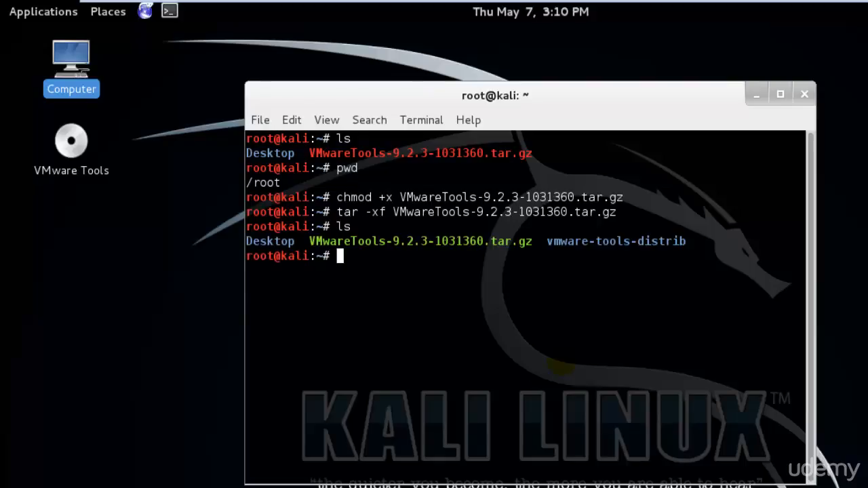
# Change into the vmware-tools-distrib folder with cd and list its contents with ls
pyautogui.write('cd vm')
pyautogui.press('Tab')
pyautogui.press('Return')
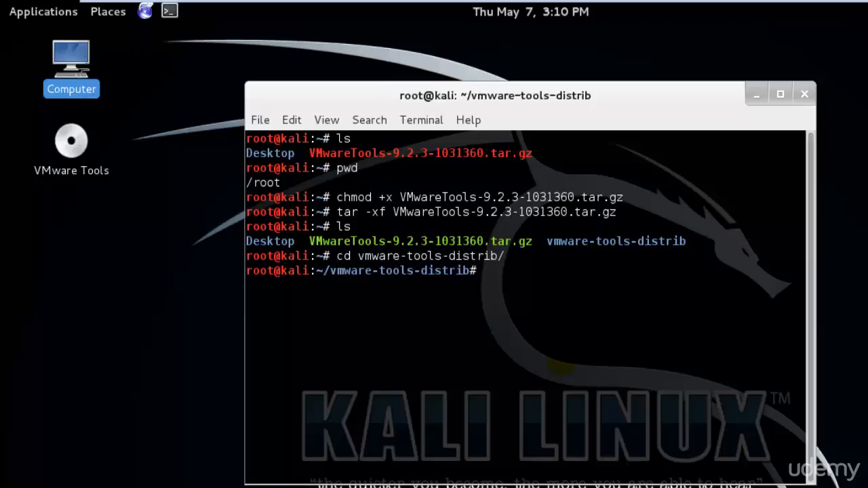
pyautogui.write('ls')
pyautogui.press('Return')
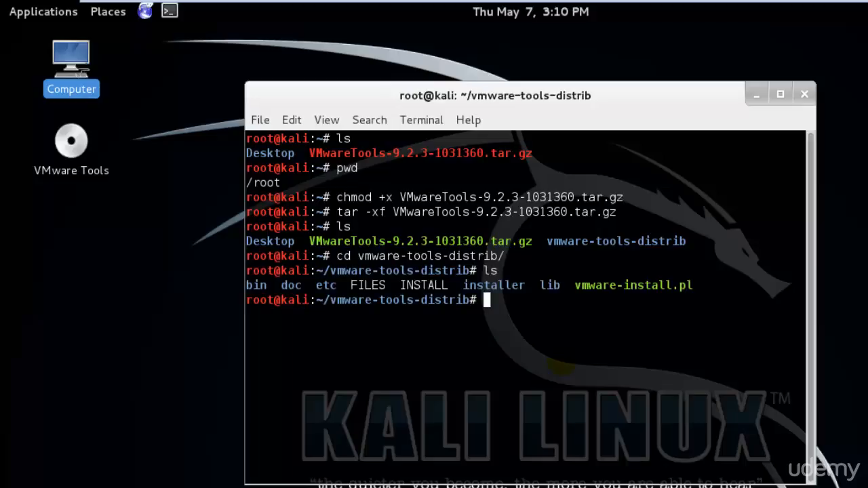
# Open the vmware-tools-distrib folder from Home in the file manager and select the vmware-install.pl file
pyautogui.doubleClick(66, 58)
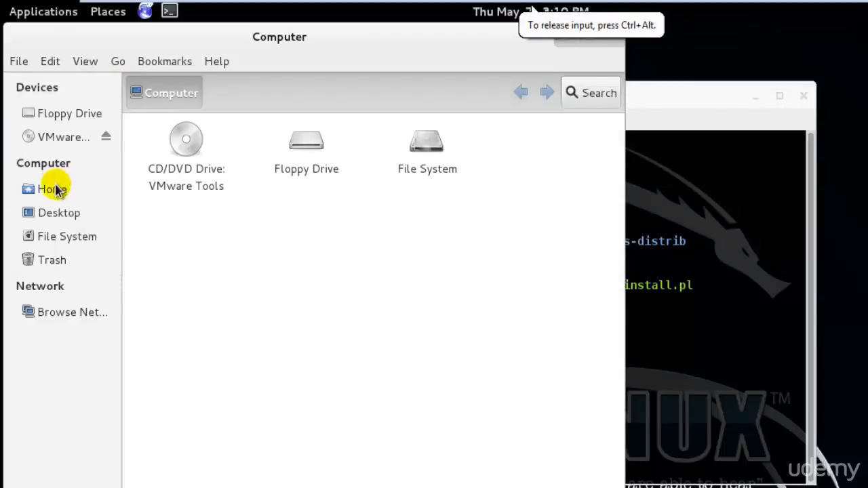
pyautogui.click(52, 190)
pyautogui.doubleClick(306, 146)
pyautogui.click(546, 212)
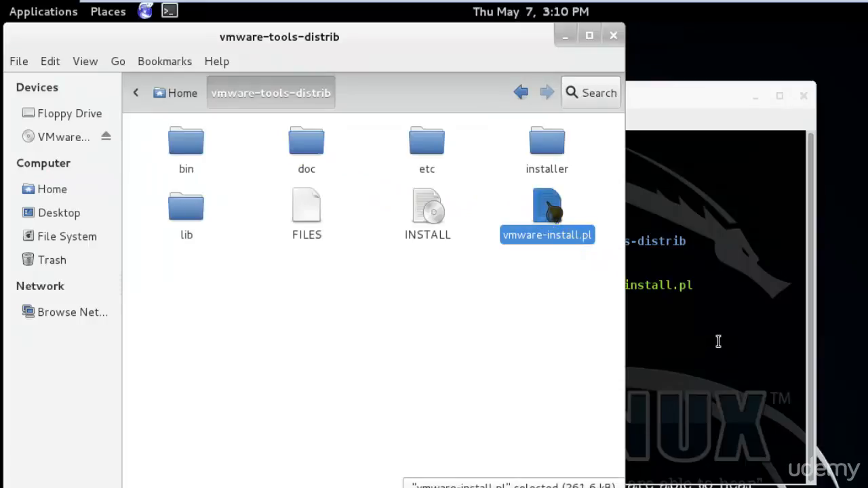
# Return to the terminal and run the installer script with ./vmware-install.pl
pyautogui.click(744, 319)
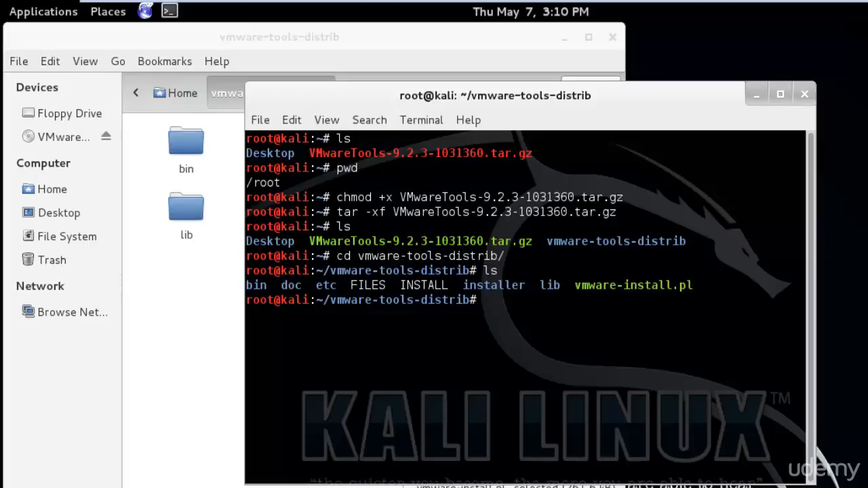
pyautogui.write('.')
pyautogui.write('/')
pyautogui.write('v')
pyautogui.press('Tab')
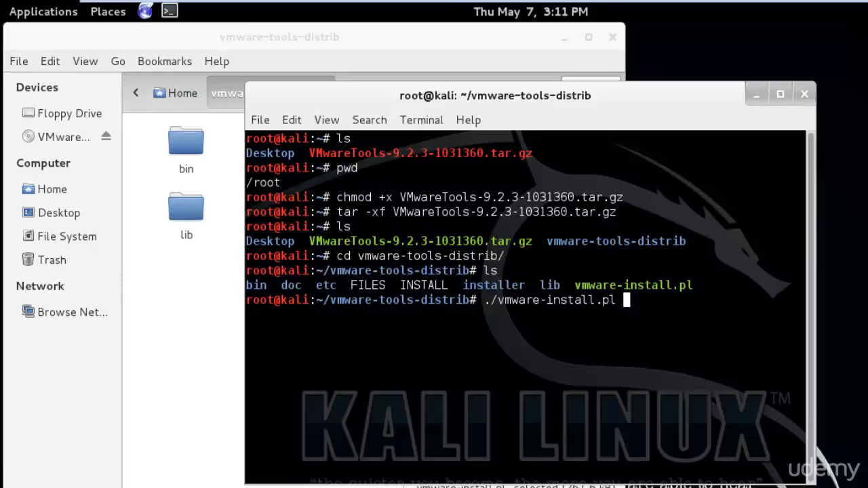
pyautogui.press('Return')
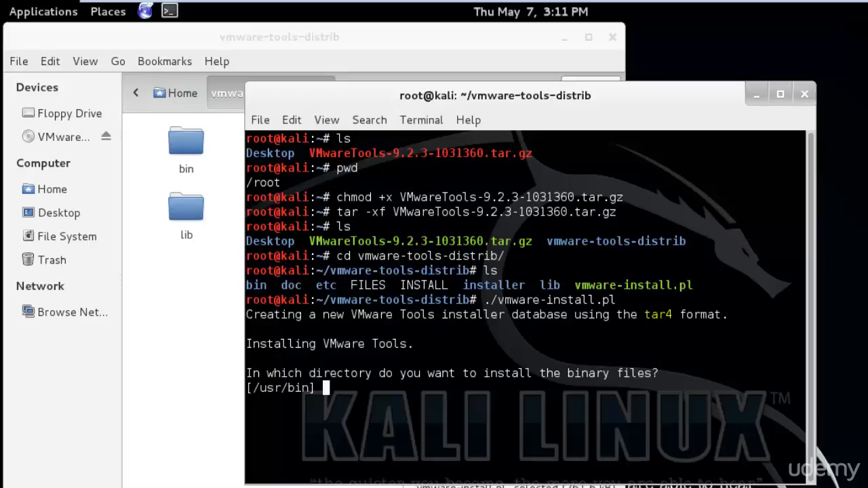
# Accept the default directories for the VMware Tools binary, init, daemon, library and documentation files, creating the missing paths
pyautogui.press('Return')
pyautogui.press('Return')
pyautogui.press('Return')
pyautogui.press('Return')
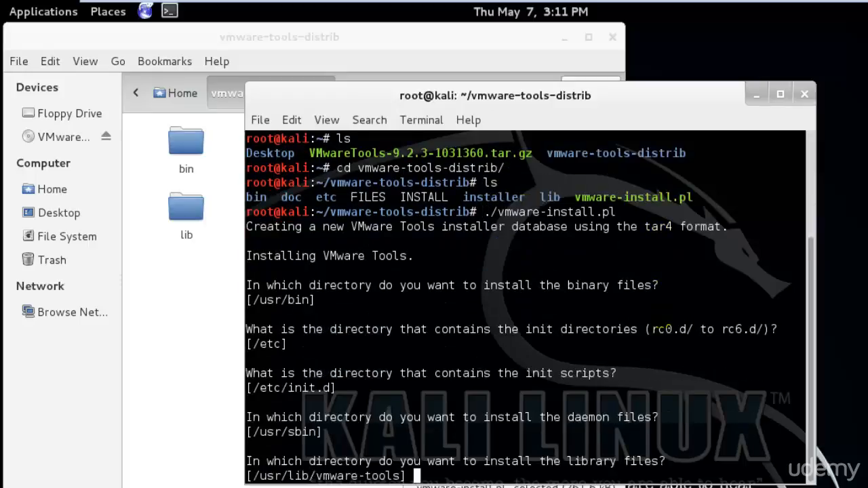
pyautogui.press('Return')
pyautogui.press('Return')
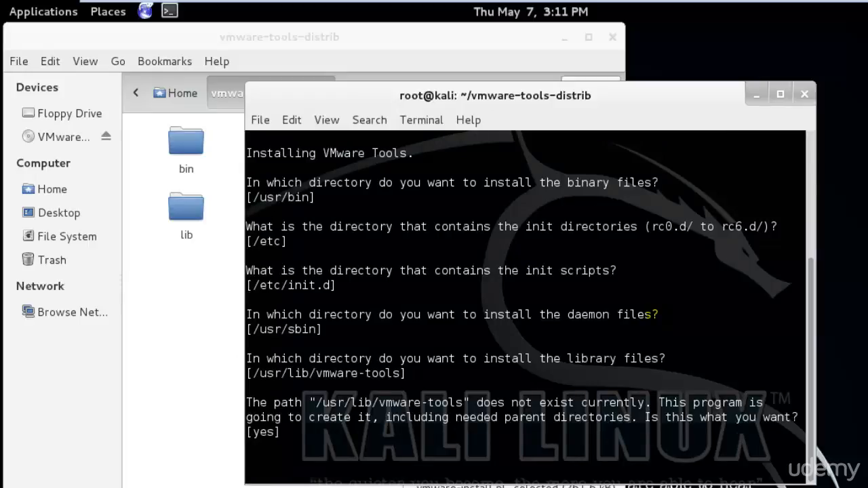
pyautogui.press('Return')
# Start the VMware Tools configuration, accepting the defaults for the vmsync driver, Host-Guest Filesystem and GCC path
pyautogui.press('Return')
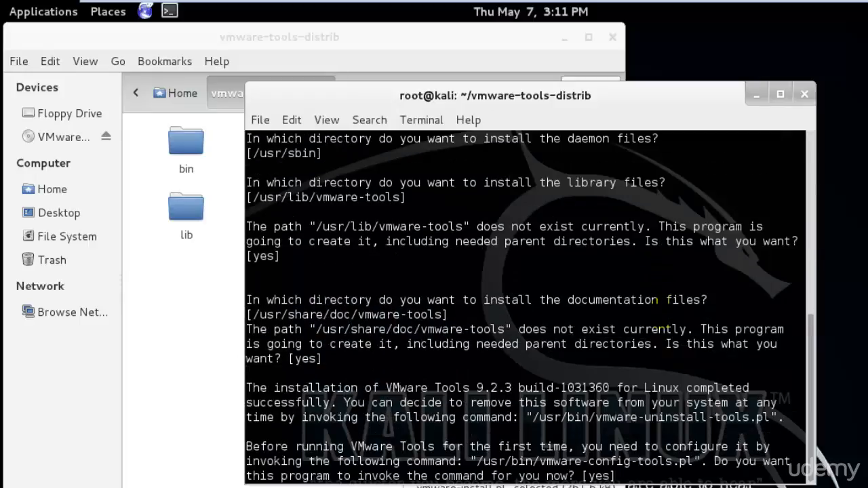
pyautogui.press('Return')
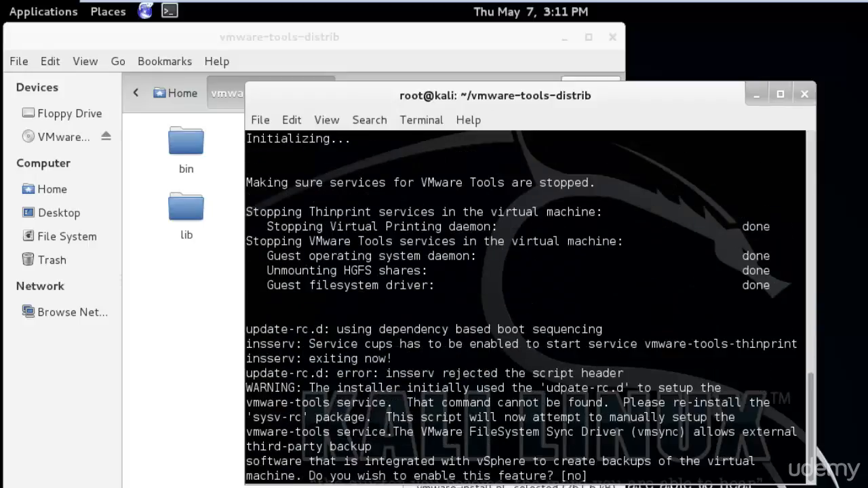
pyautogui.press('Return')
pyautogui.press('Return')
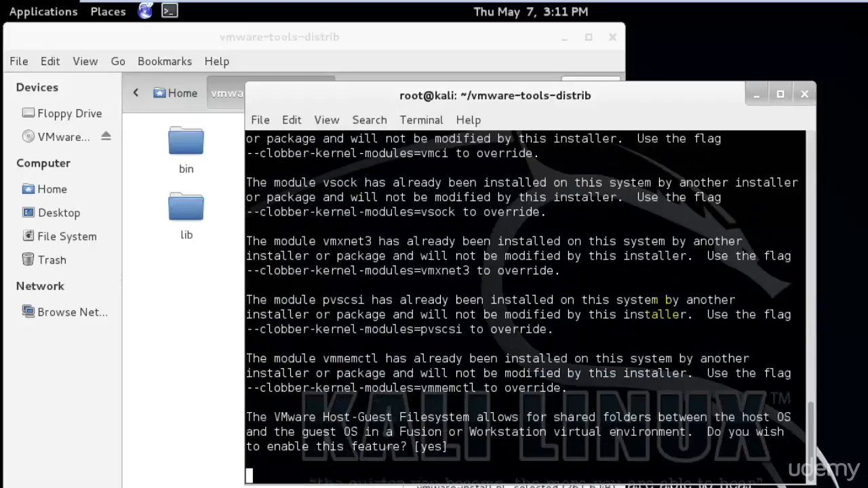
# Try to get past the kernel header prompts by repeatedly submitting an empty path and the default answer
pyautogui.press('Return')
pyautogui.press('Return')
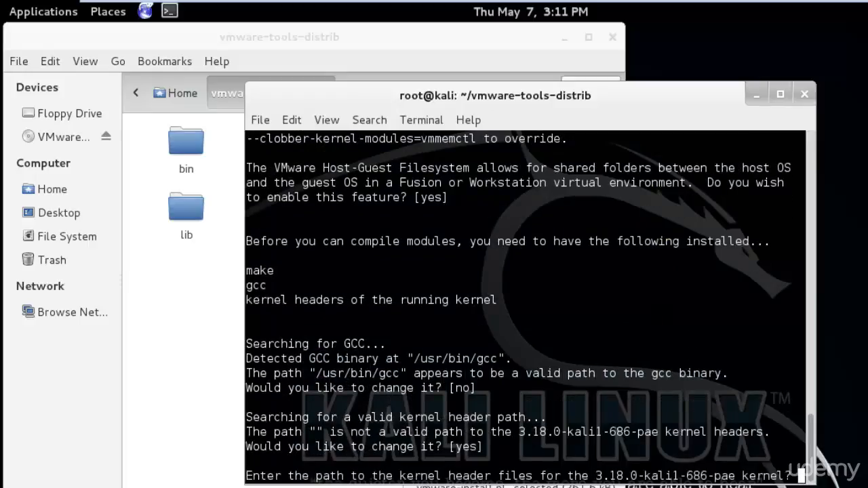
pyautogui.press('Return')
pyautogui.press('Return')
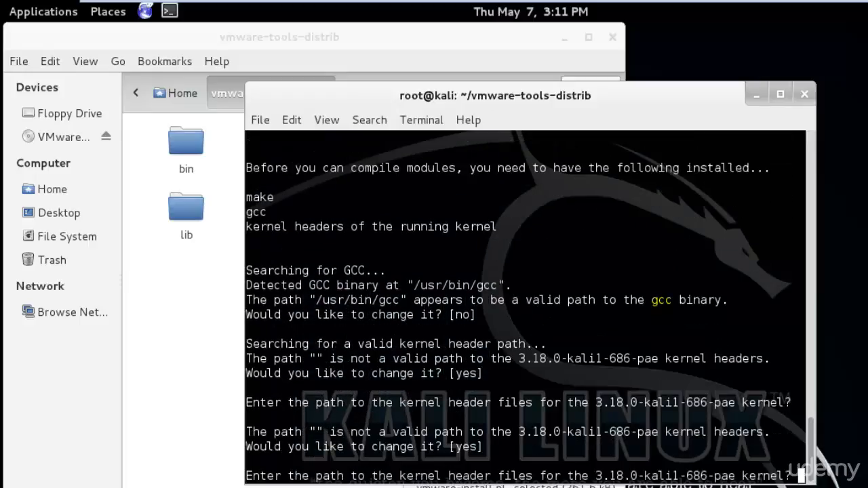
pyautogui.press('Return')
pyautogui.press('Return')
pyautogui.press('Return')
pyautogui.press('Return')
pyautogui.press('Return')
pyautogui.press('Return')
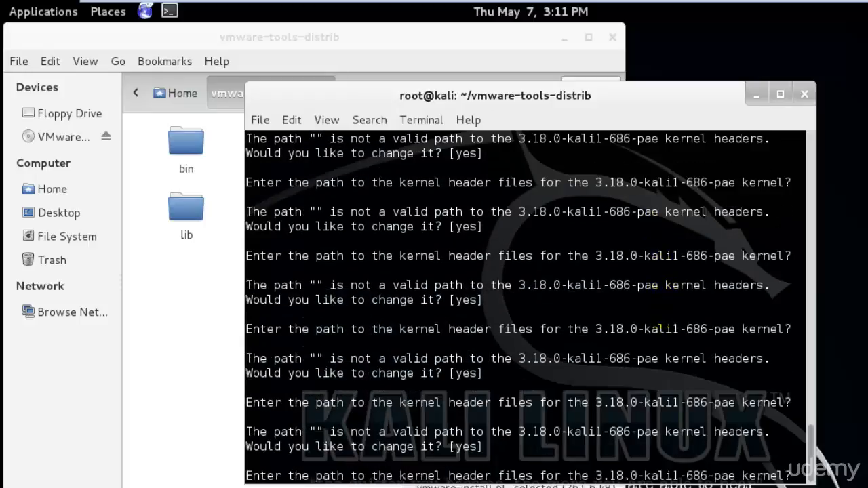
pyautogui.press('Return')
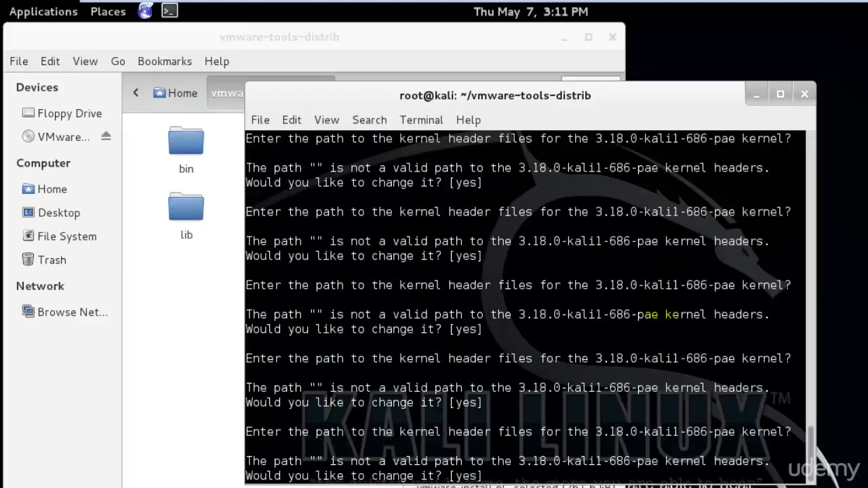
# Answer no to changing the kernel header path and continue past the module compilation and fast network driver notices
pyautogui.write('no')
pyautogui.press('Return')
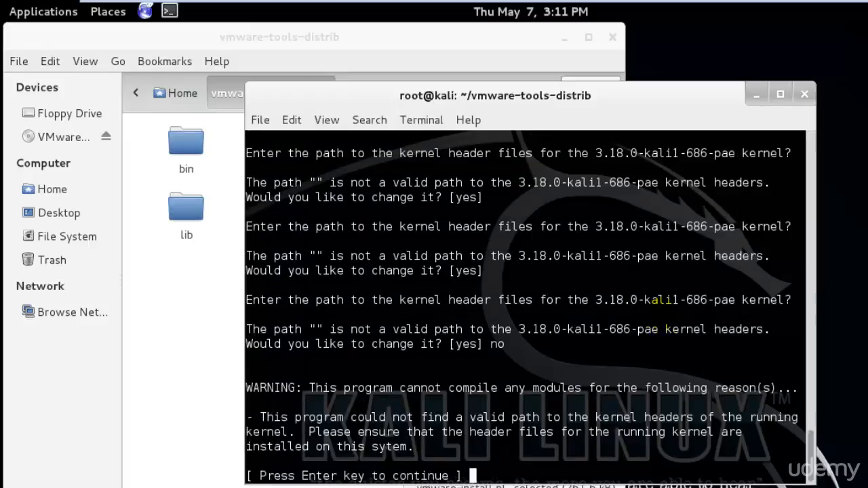
pyautogui.press('Return')
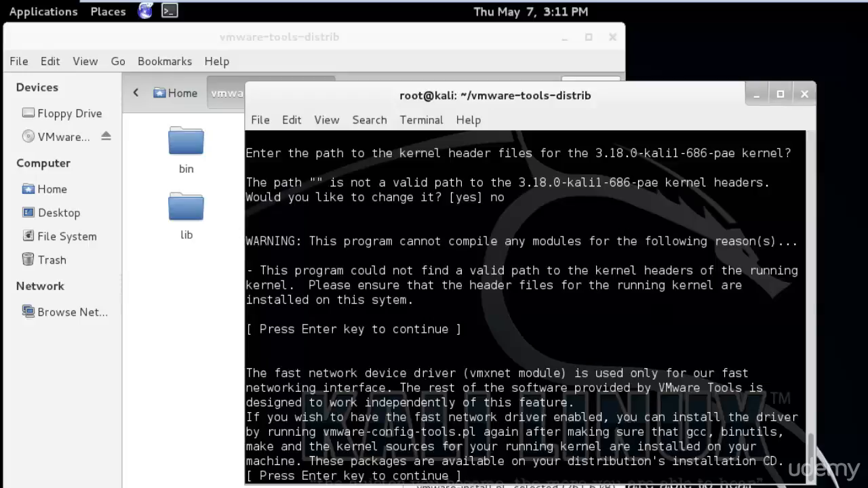
pyautogui.press('Return')
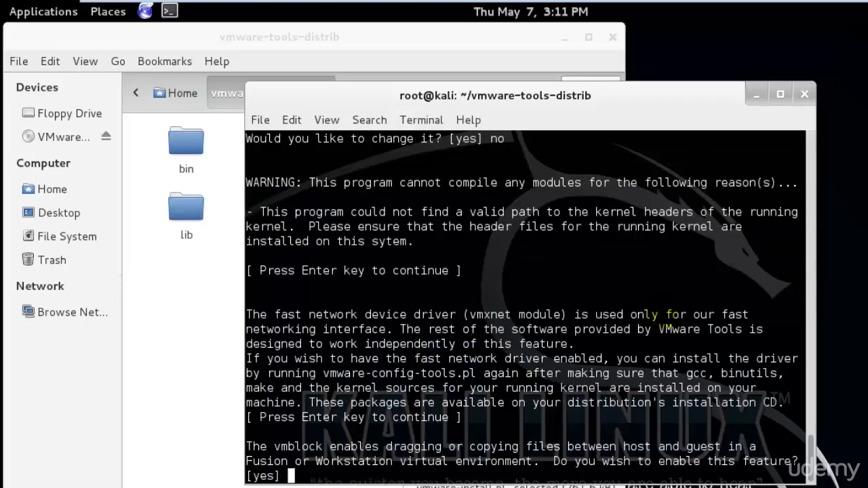
# Enable vmblock, keep automatic kernel modules at the default no, and exit the terminal once configuration finishes
pyautogui.press('Return')
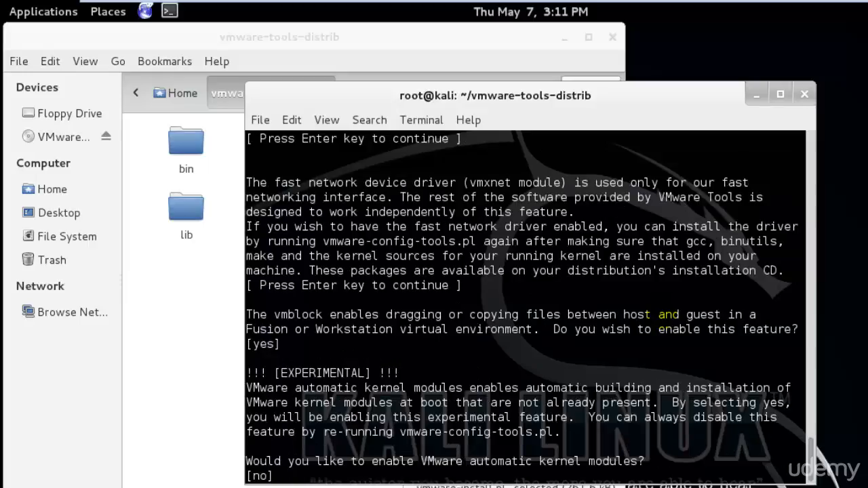
pyautogui.press('Return')
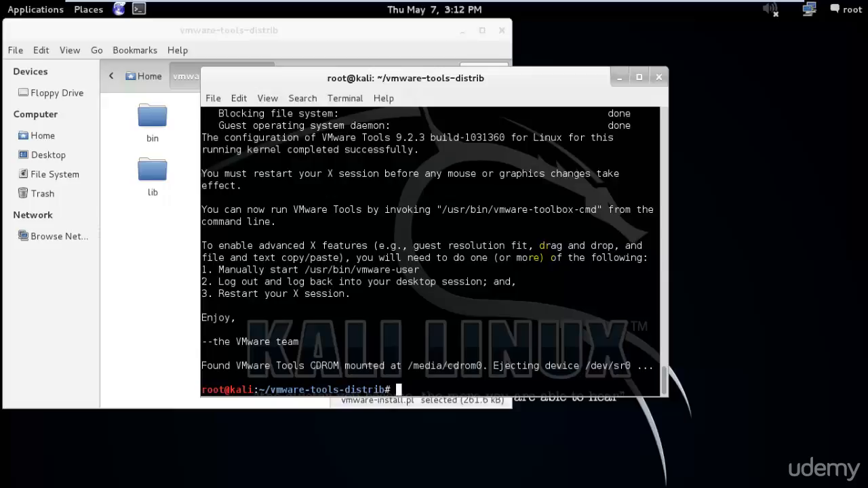
pyautogui.write('xit')
pyautogui.press('Return')
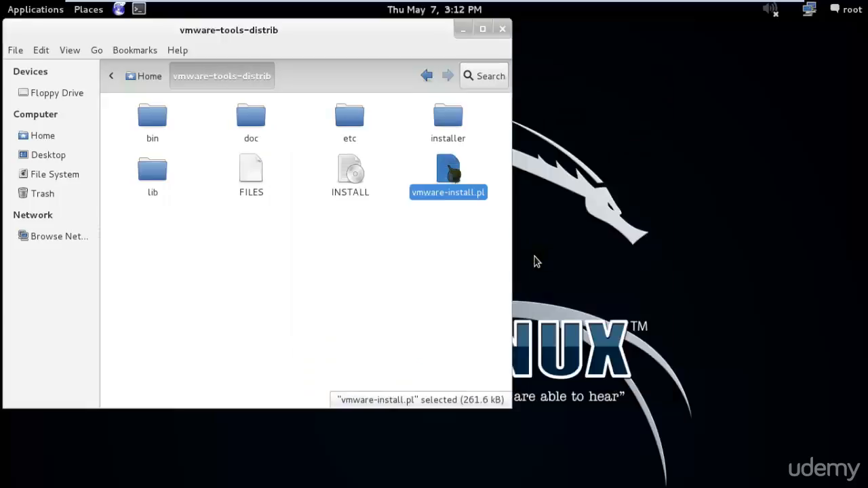
# Delete the vmware-tools-distrib folder and the VMwareTools-9.2.3-1031360.tar.gz archive from Home, then close the file manager
pyautogui.moveTo(407, 40); pyautogui.dragTo(469, 57)
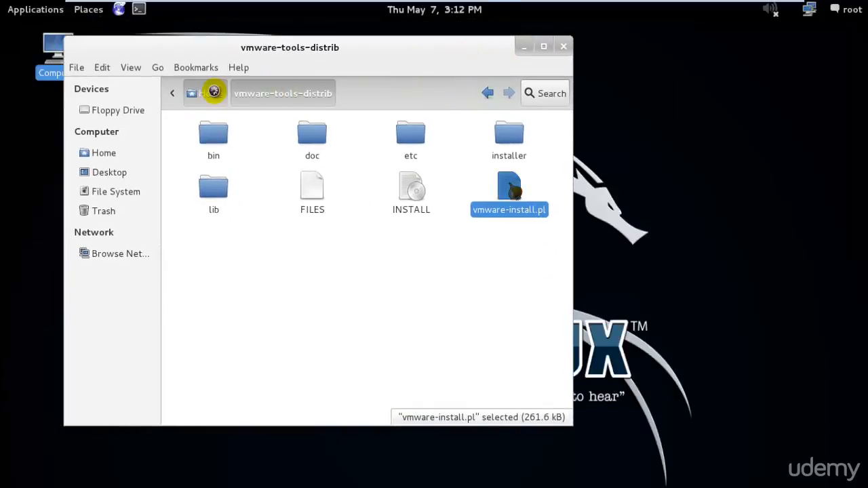
pyautogui.click(208, 94)
pyautogui.moveTo(452, 243); pyautogui.dragTo(323, 142)
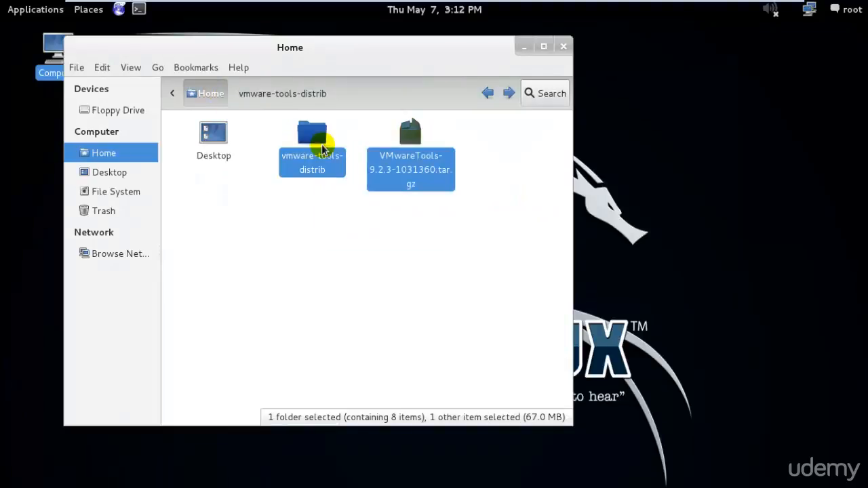
pyautogui.press('Delete')
pyautogui.click(564, 46)
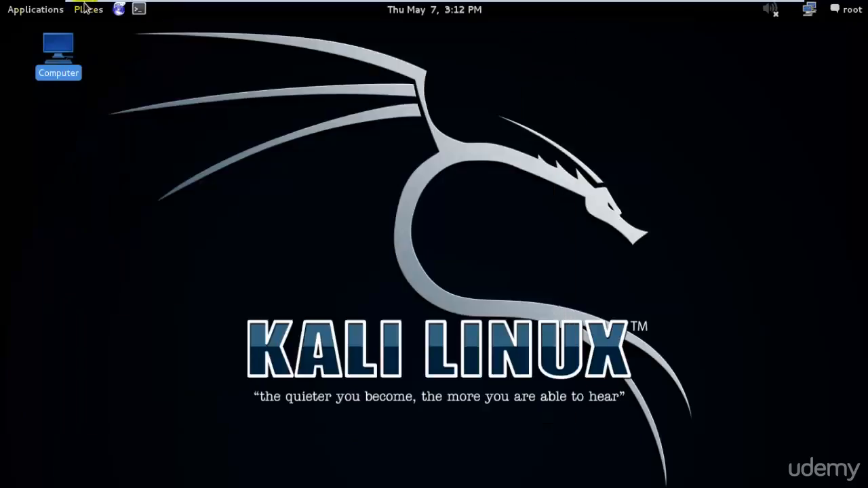
# Open a new terminal and restart Kali Linux with the reboot command
pyautogui.click(141, 7)
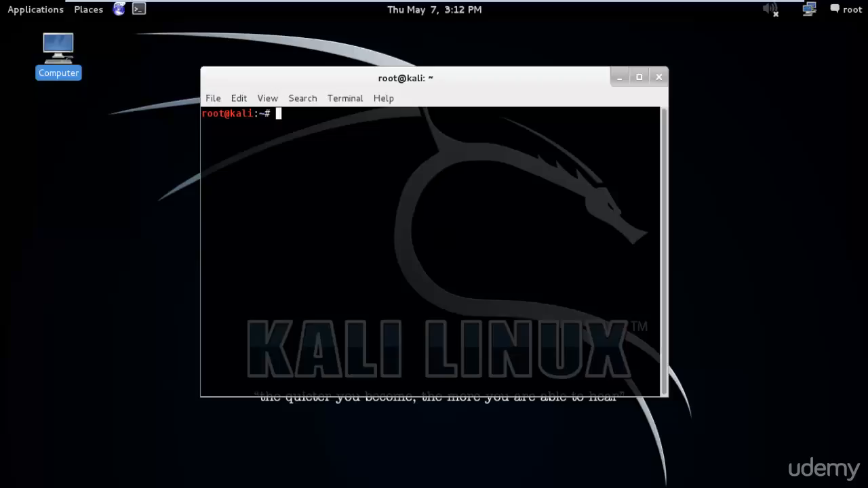
pyautogui.write('reboot')
pyautogui.press('Return')
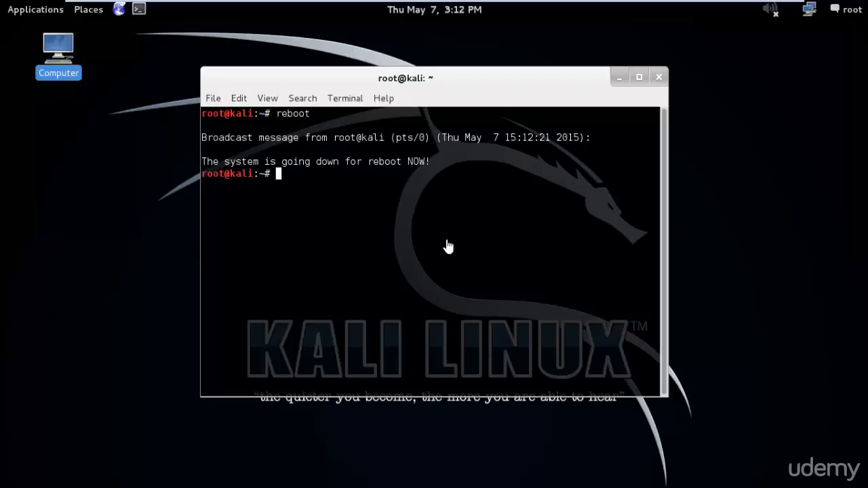
# Leave full screen and boot the standard Kali GNU/Linux entry with Linux 3.18.0-kali1-686-pae from the GRUB menu
pyautogui.moveTo(720, 3)
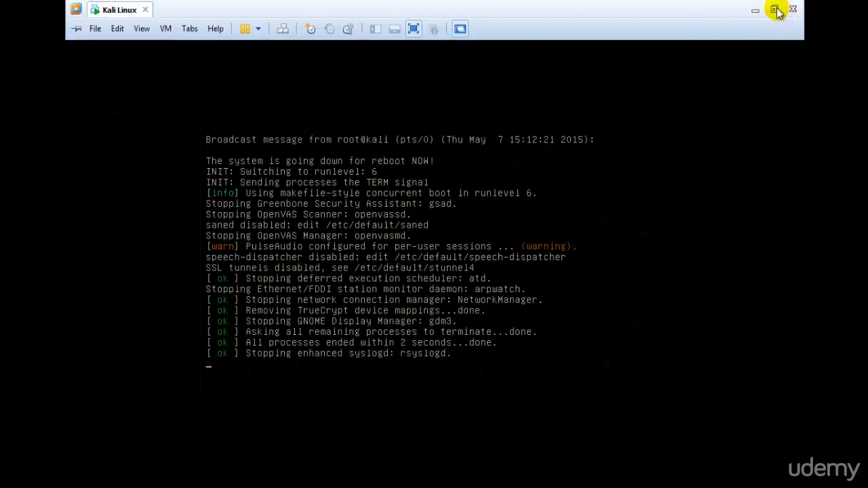
pyautogui.click(774, 10)
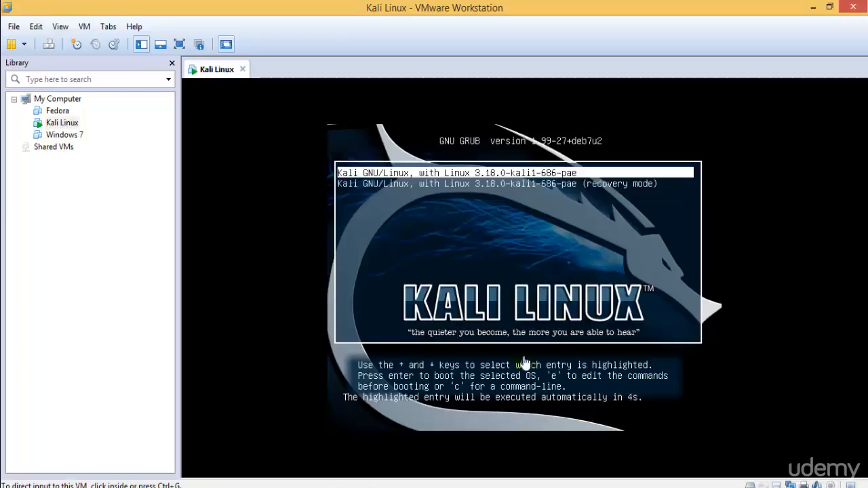
pyautogui.click(525, 364)
pyautogui.press('Down')
pyautogui.press('Up')
pyautogui.press('Return')
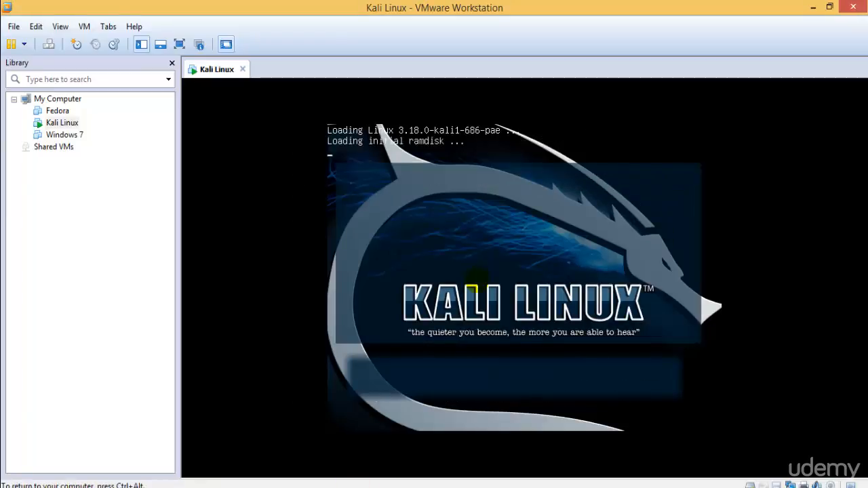